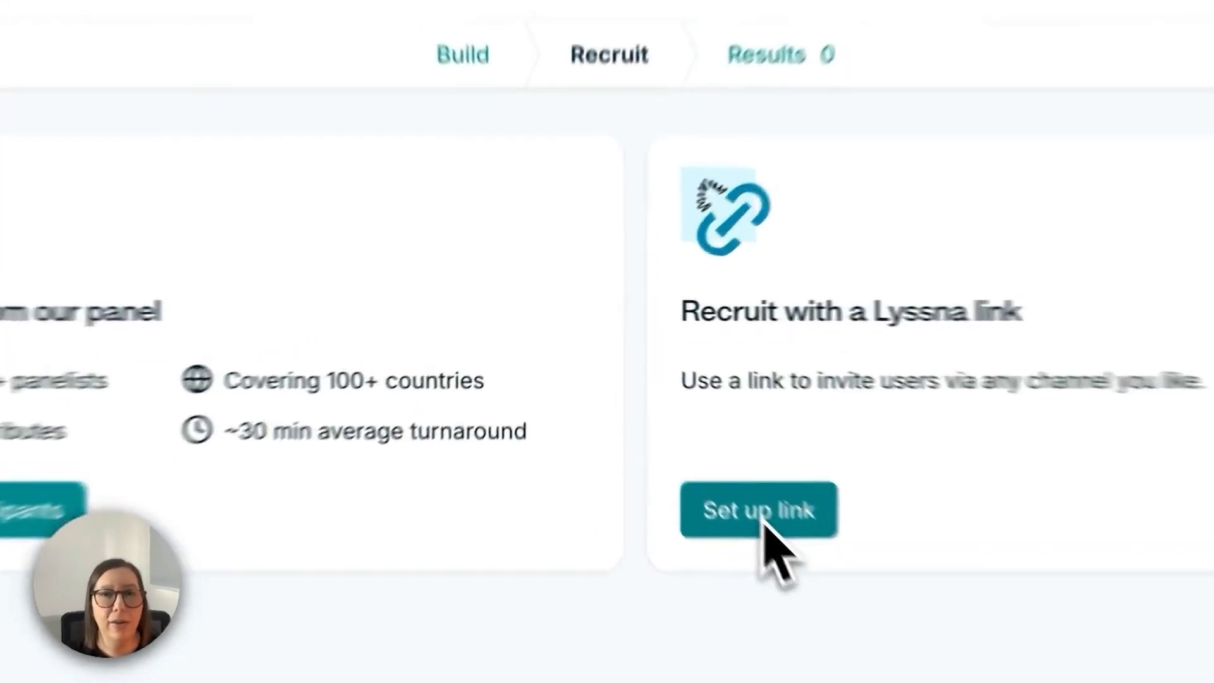
Set up the test's recruitment link and limit the number of participants to 30.
{"action": "left_click", "coordinate": [694, 445]}
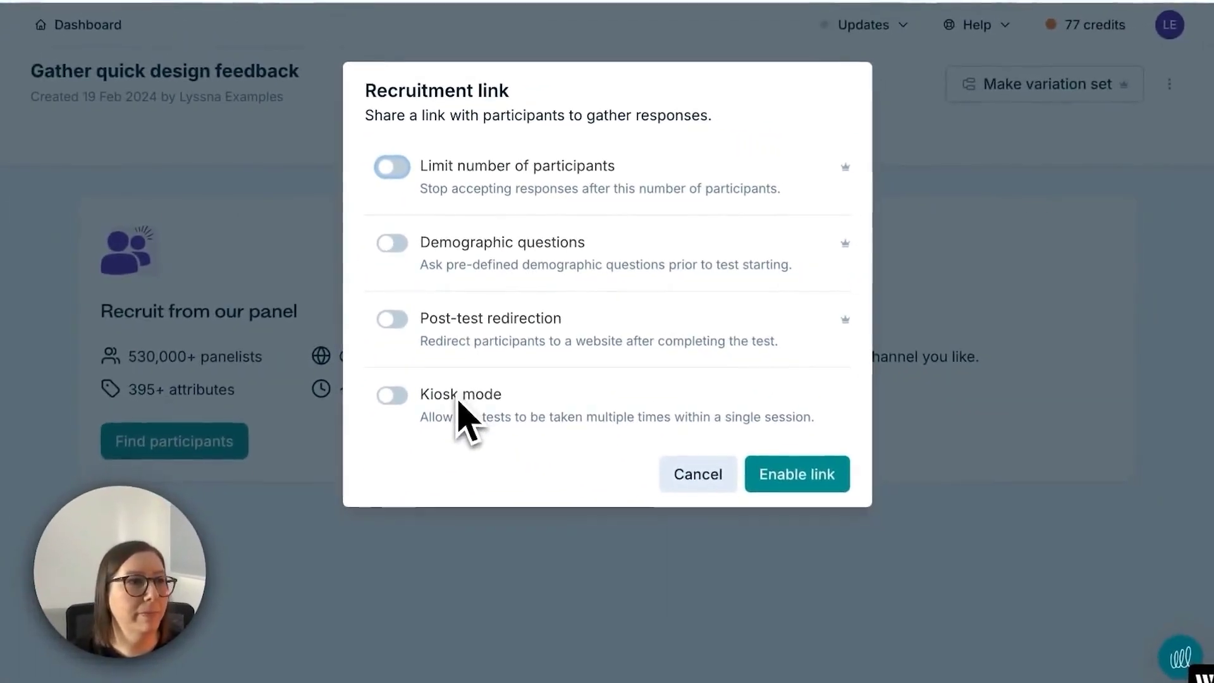
{"action": "left_click", "coordinate": [405, 166]}
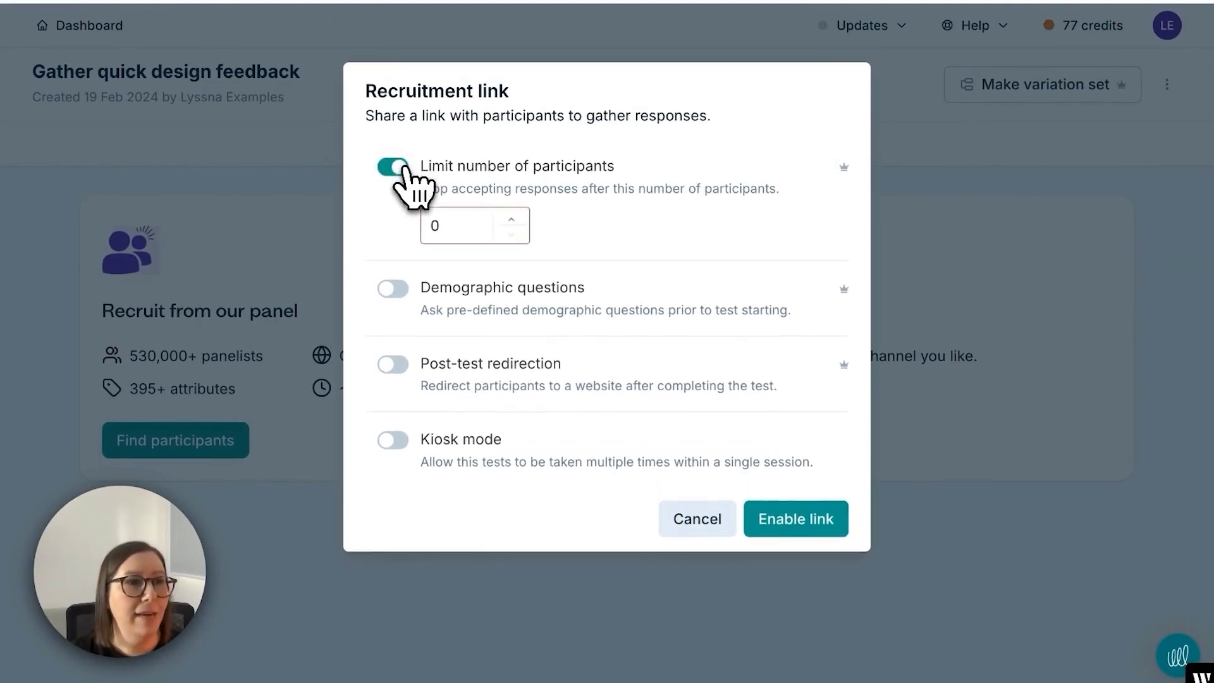
{"action": "left_click_drag", "start_coordinate": [442, 227], "coordinate": [422, 228]}
{"action": "type", "text": "30"}
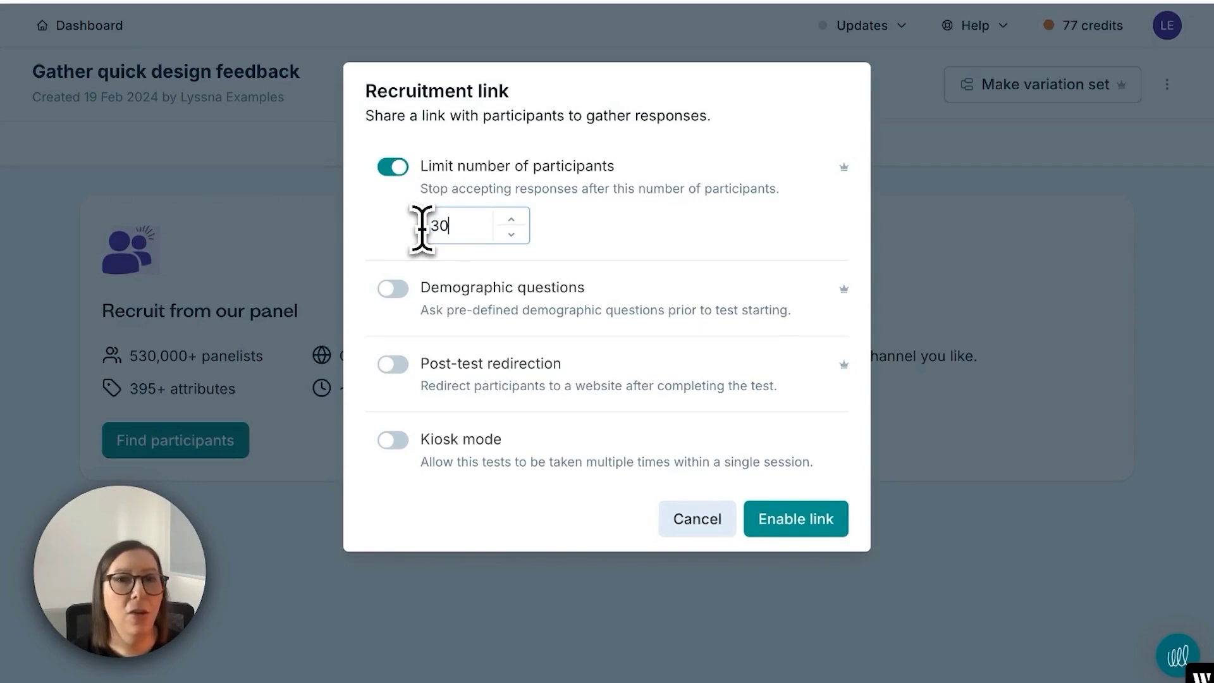
Turn on demographic questions for the recruitment link and include Age and Country.
{"action": "left_click", "coordinate": [398, 289]}
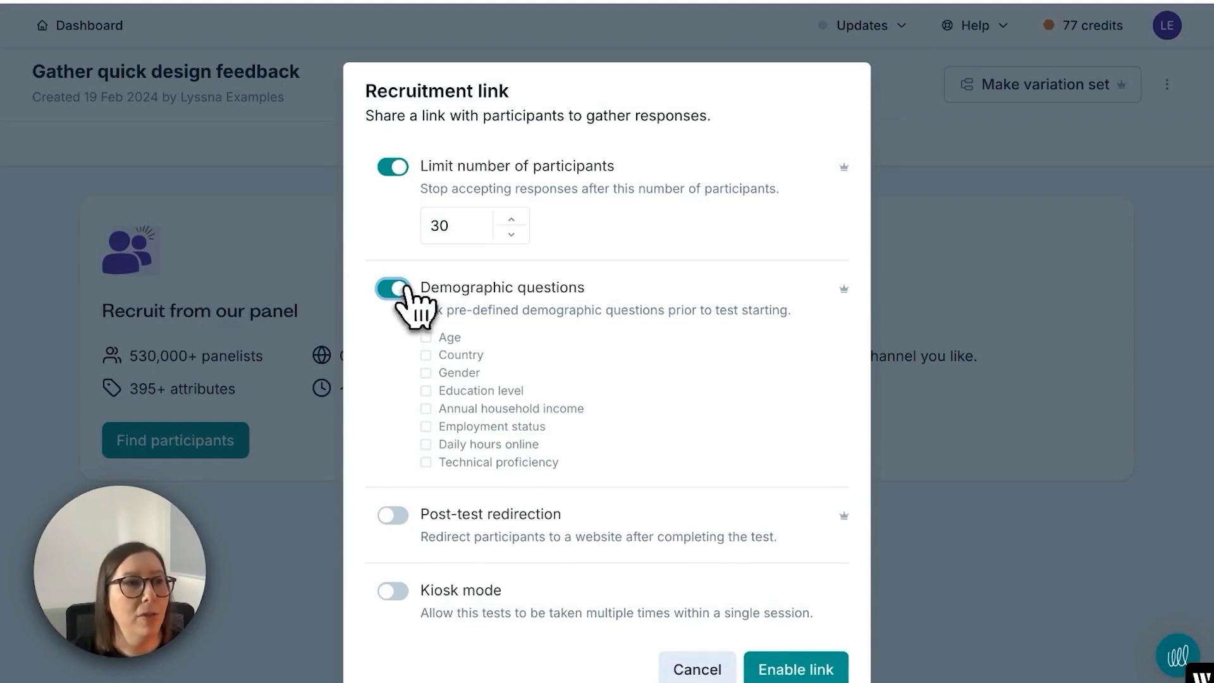
{"action": "scroll", "coordinate": [497, 297], "scroll_direction": "down", "scroll_amount": 1}
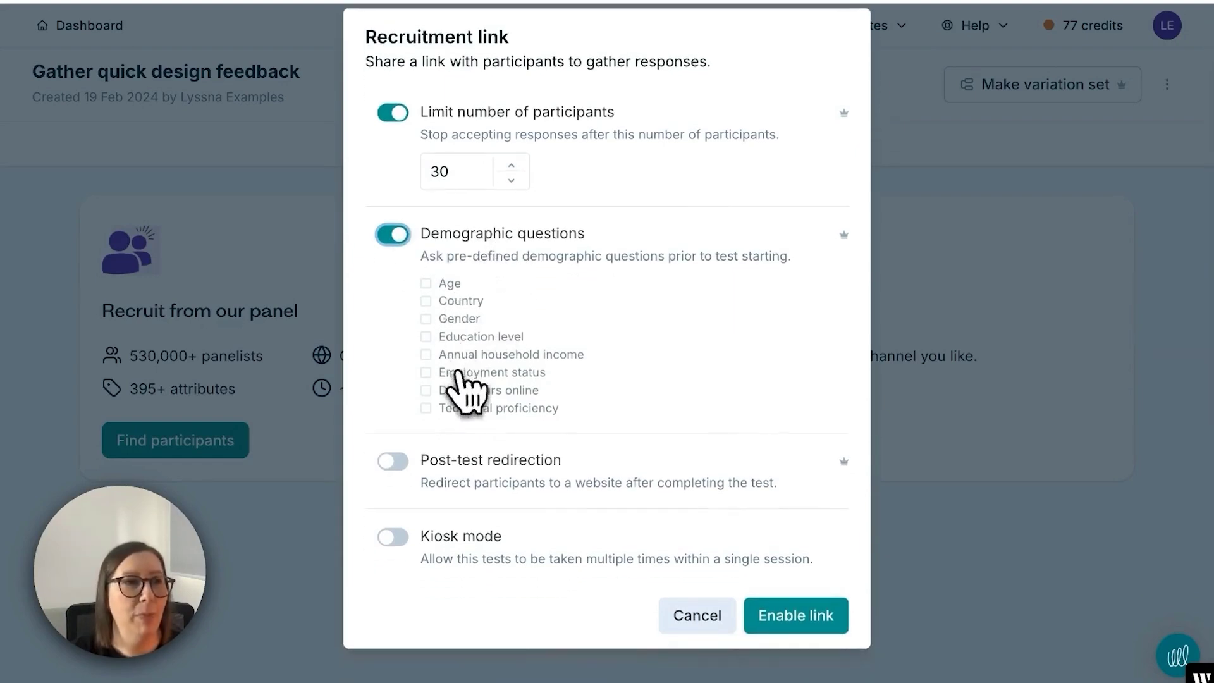
{"action": "left_click", "coordinate": [450, 283]}
{"action": "left_click", "coordinate": [459, 301]}
{"action": "scroll", "coordinate": [436, 455], "scroll_direction": "down", "scroll_amount": 1}
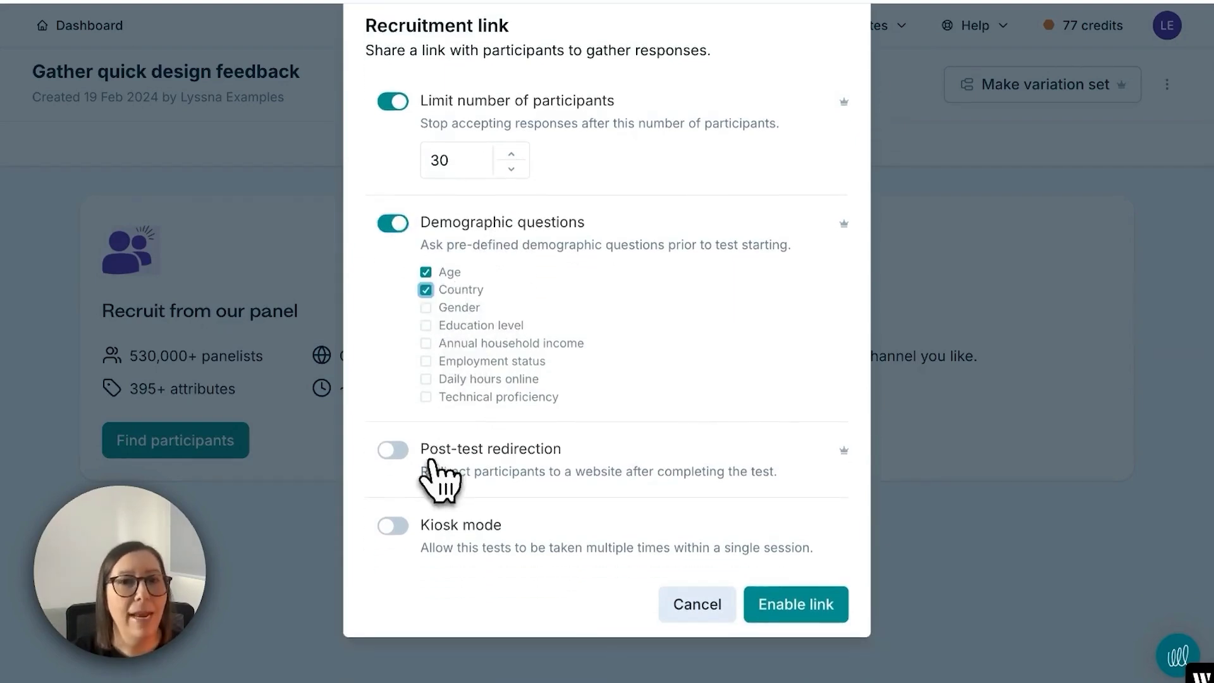
Try out the Post-test redirection and Kiosk mode options of the recruitment link.
{"action": "left_click", "coordinate": [399, 450]}
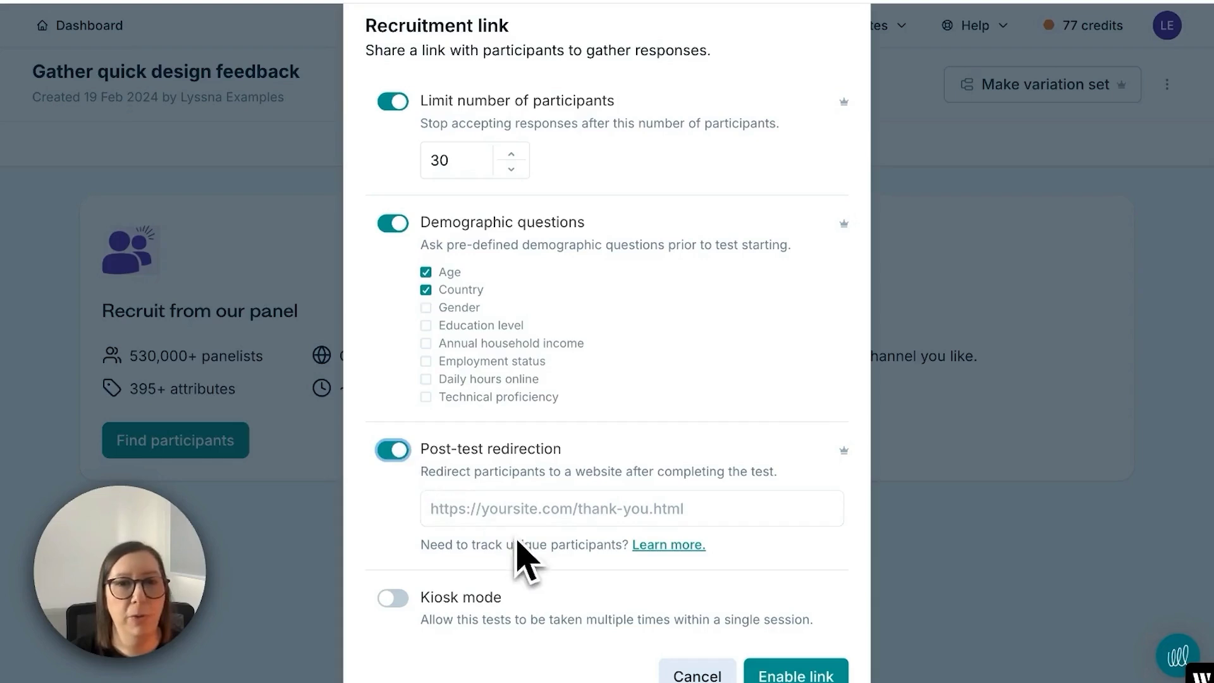
{"action": "scroll", "coordinate": [514, 520], "scroll_direction": "down", "scroll_amount": 2}
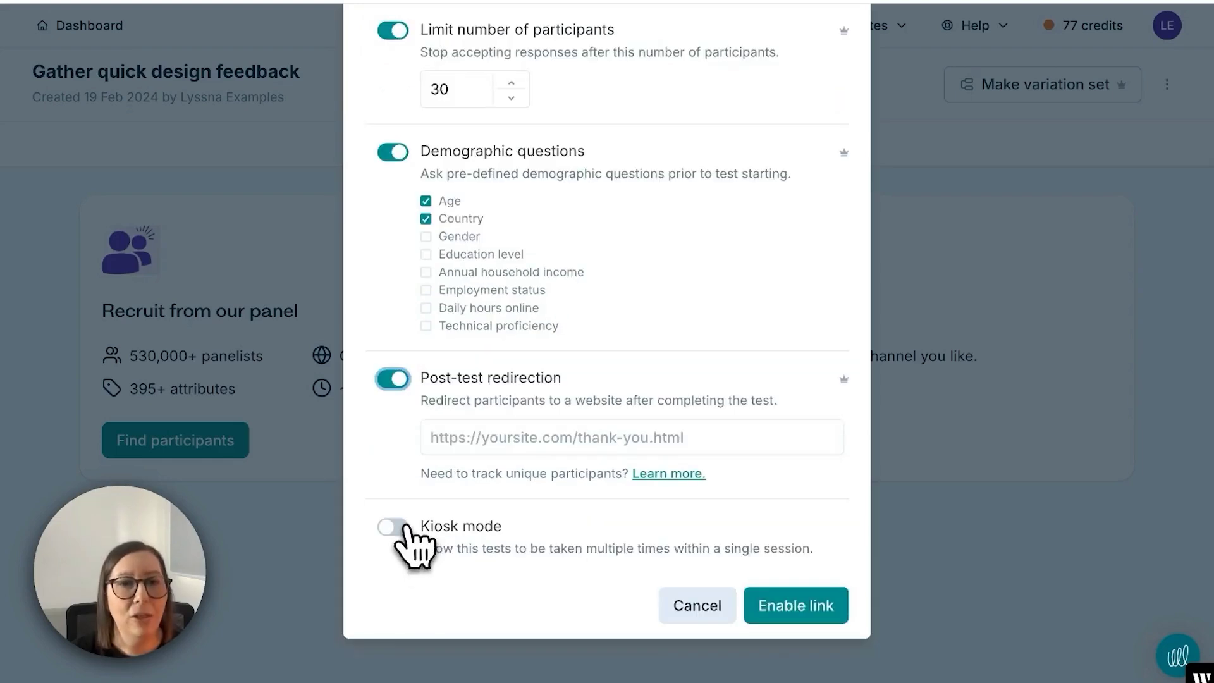
{"action": "left_click", "coordinate": [398, 527]}
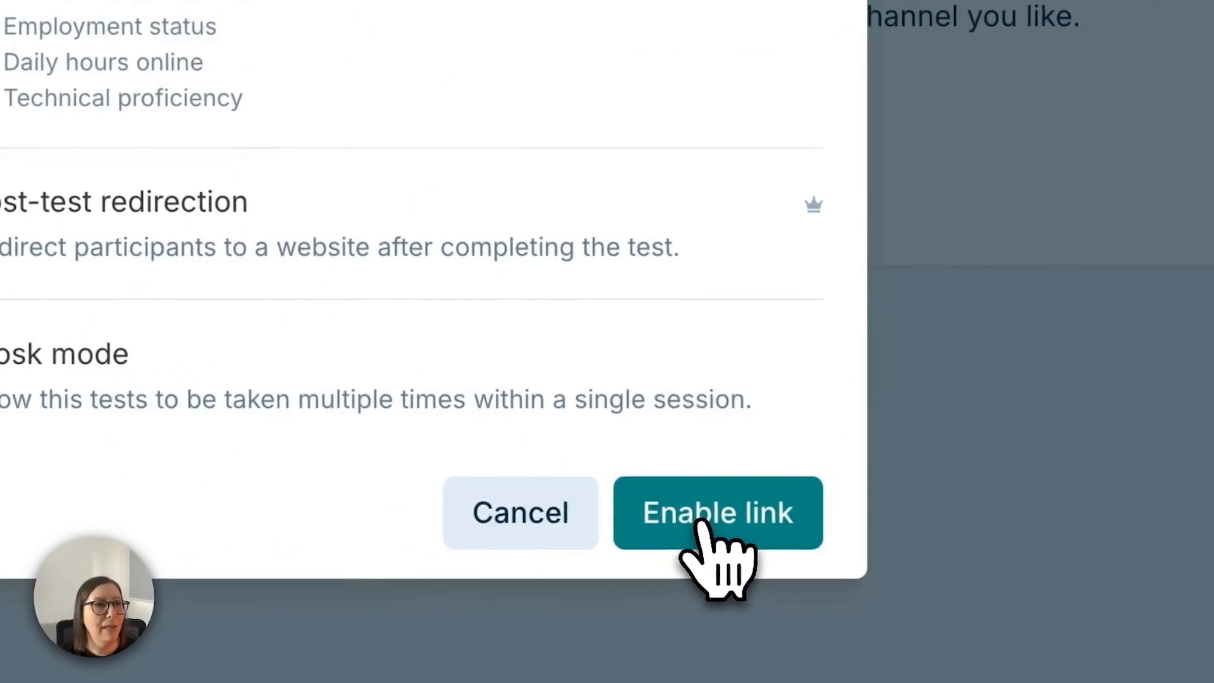
Enable the recruitment link and open it in the browser with the custom variable ?name=LinkedIn appended.
{"action": "left_click", "coordinate": [790, 608]}
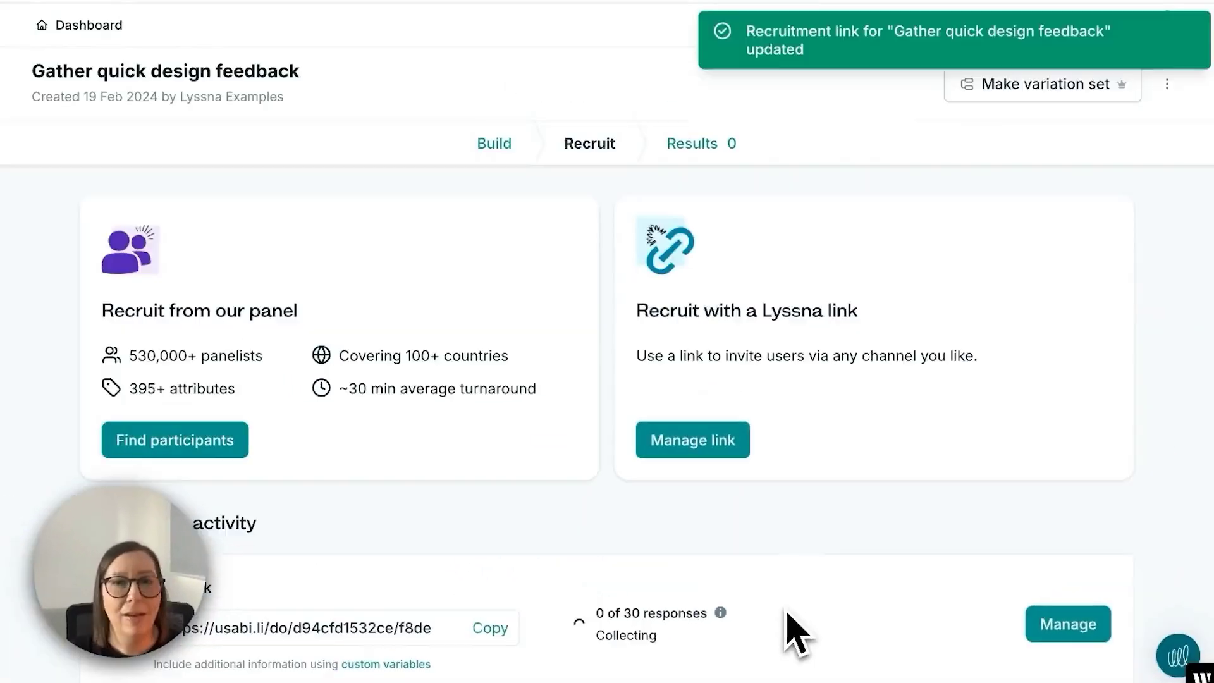
{"action": "scroll", "coordinate": [767, 602], "scroll_direction": "down", "scroll_amount": 2}
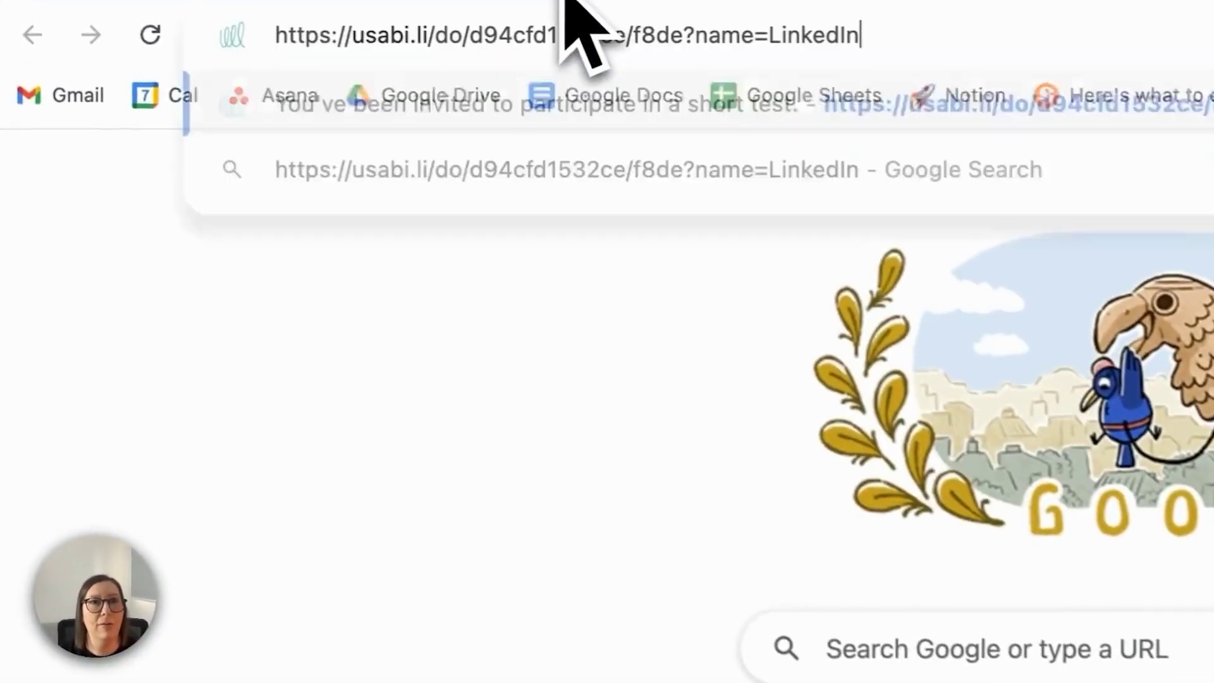
{"action": "key", "text": "Return"}
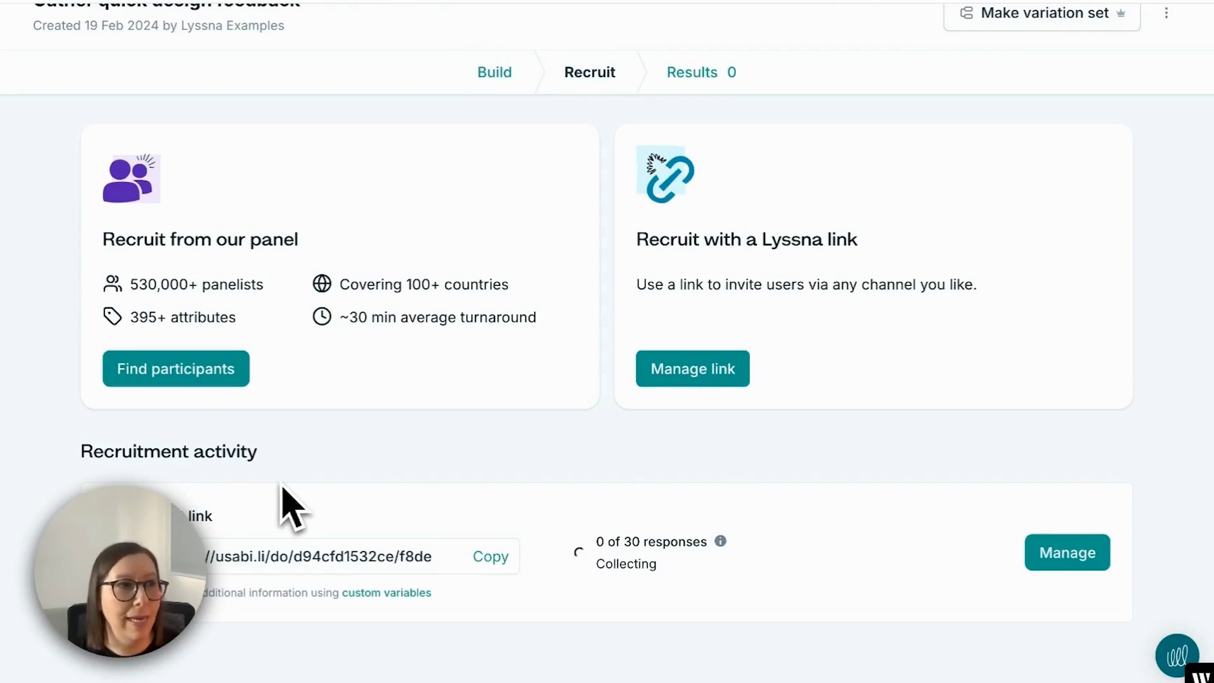
Open the Lyssna panel order for finding participants for this test.
{"action": "left_click", "coordinate": [213, 385]}
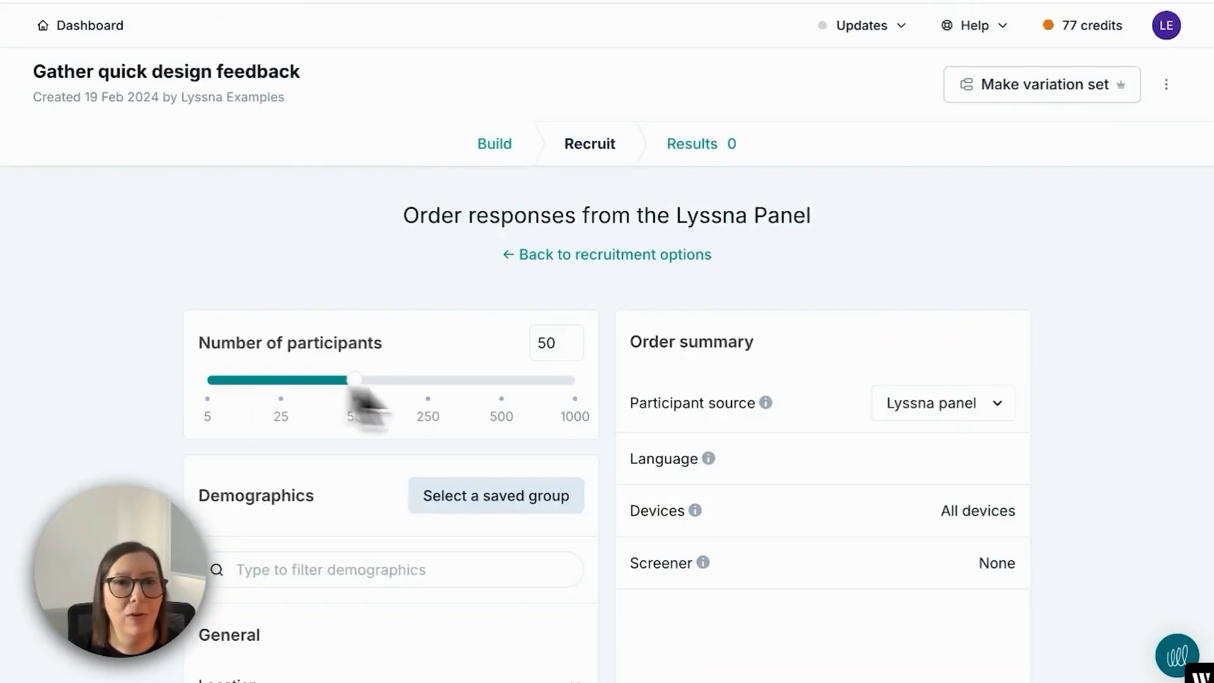
{"action": "scroll", "coordinate": [620, 420], "scroll_direction": "down", "scroll_amount": 1}
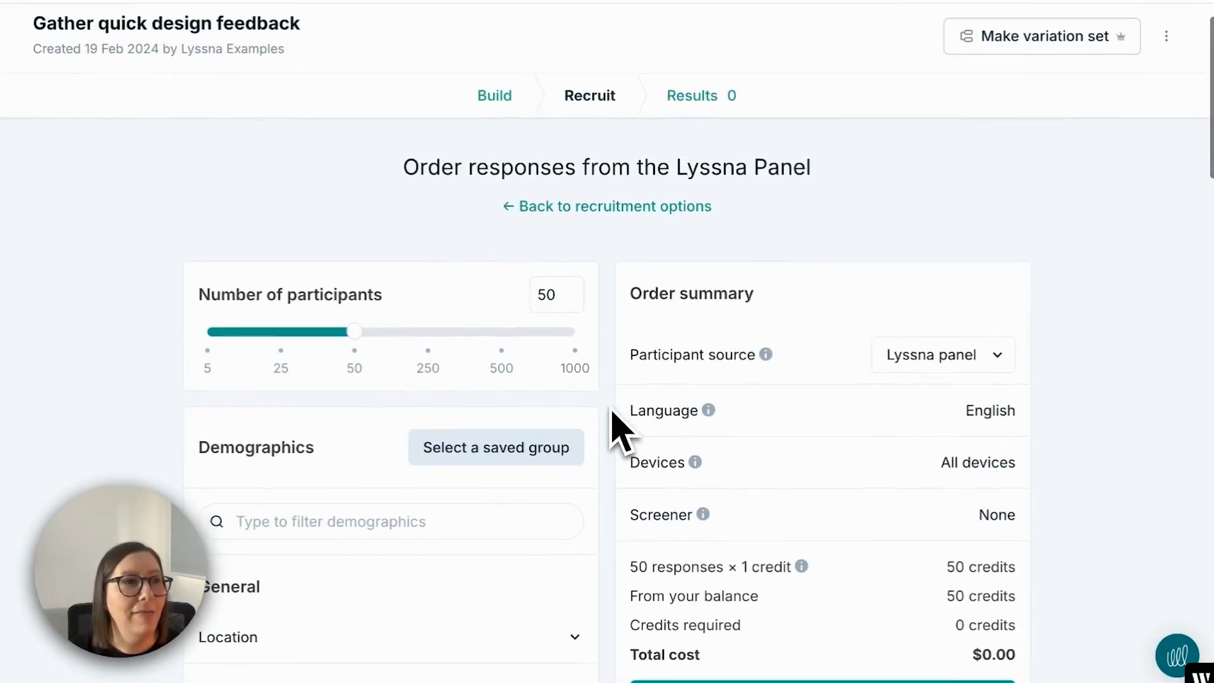
{"action": "scroll", "coordinate": [619, 430], "scroll_direction": "down", "scroll_amount": 1}
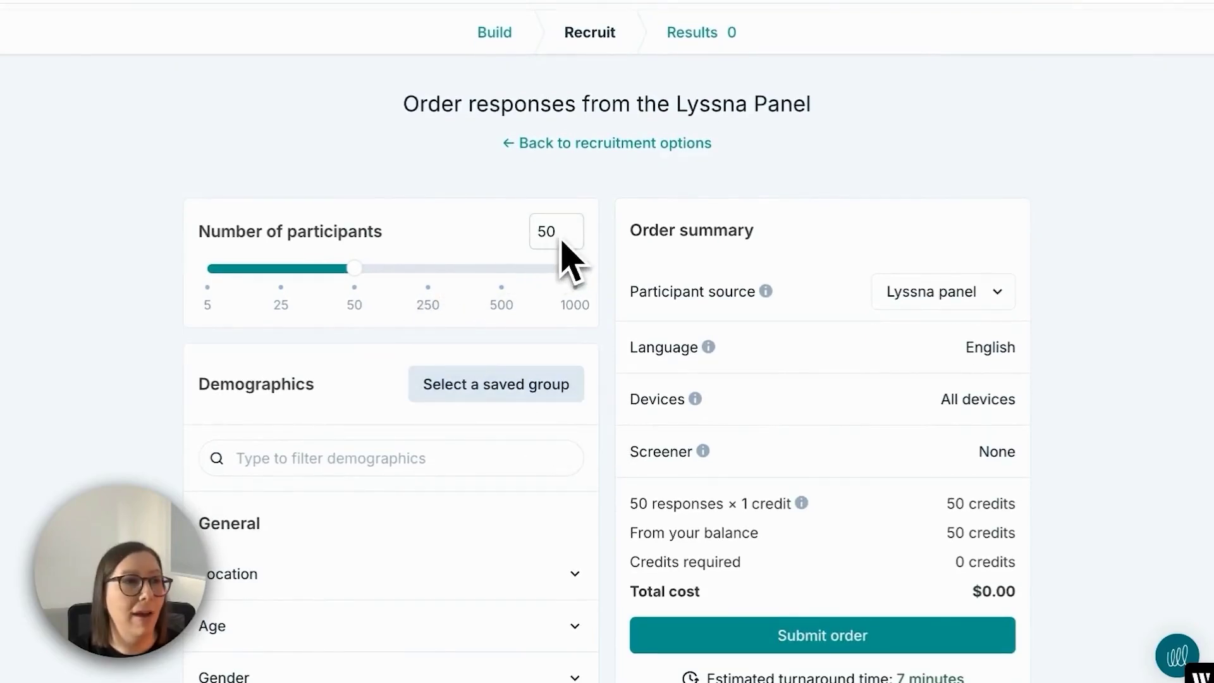
Examine the demographic categories available for targeting panel participants, from General through Financial products and Shopping.
{"action": "scroll", "coordinate": [562, 243], "scroll_direction": "down", "scroll_amount": 5}
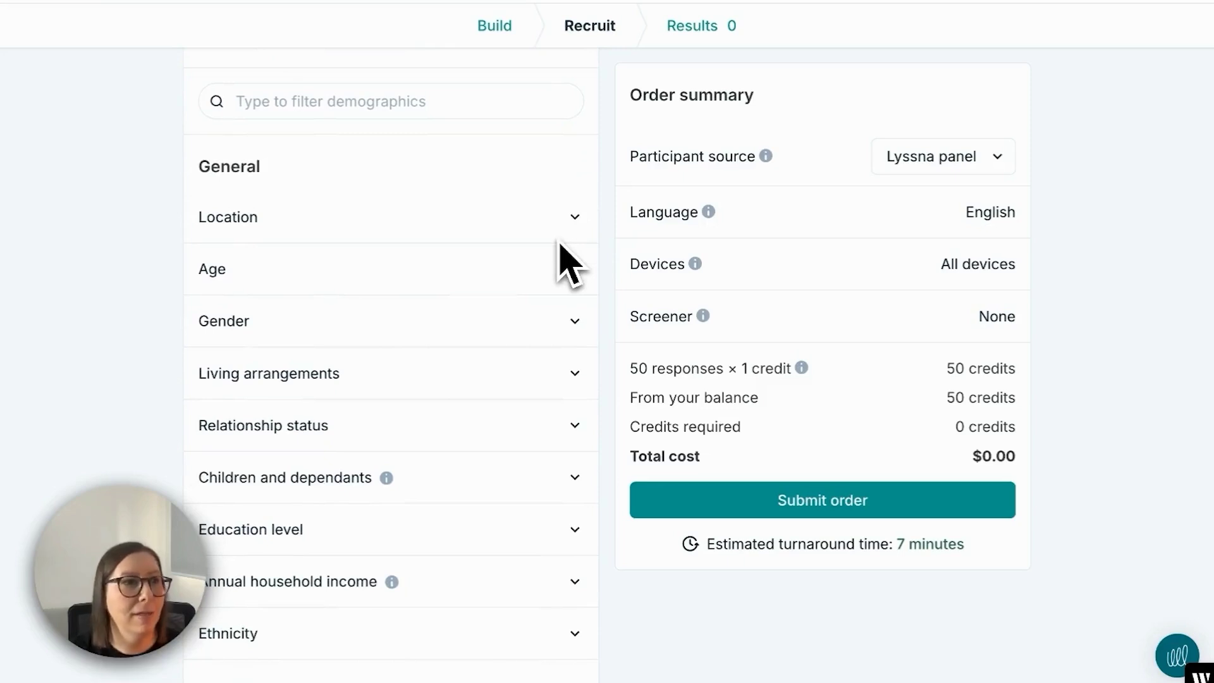
{"action": "scroll", "coordinate": [392, 297], "scroll_direction": "down", "scroll_amount": 7}
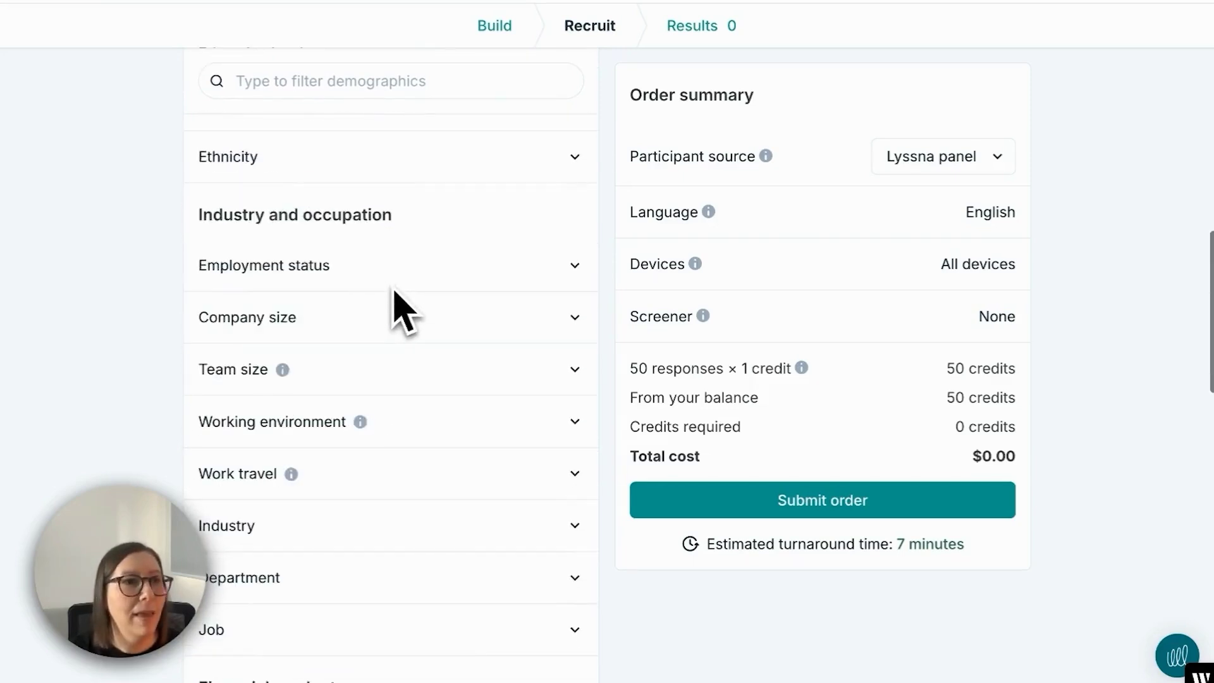
{"action": "scroll", "coordinate": [394, 291], "scroll_direction": "down", "scroll_amount": 7}
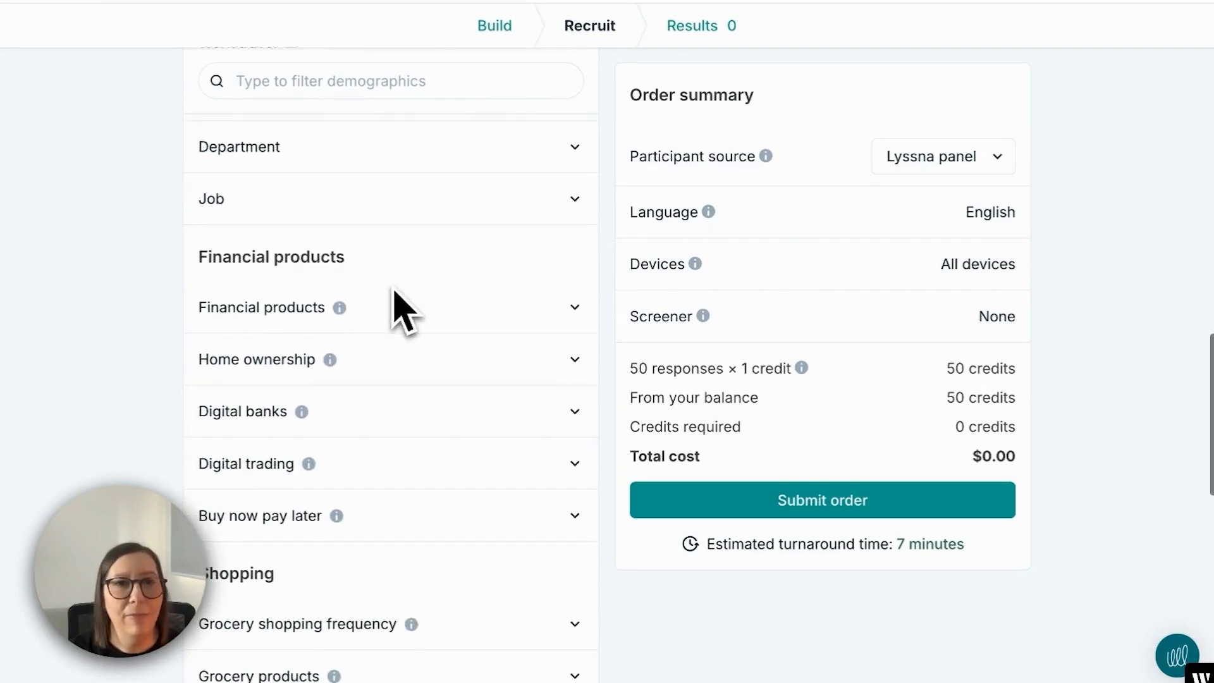
{"action": "scroll", "coordinate": [393, 291], "scroll_direction": "down", "scroll_amount": 4}
{"action": "scroll", "coordinate": [392, 291], "scroll_direction": "down", "scroll_amount": 2}
{"action": "scroll", "coordinate": [394, 292], "scroll_direction": "down", "scroll_amount": 7}
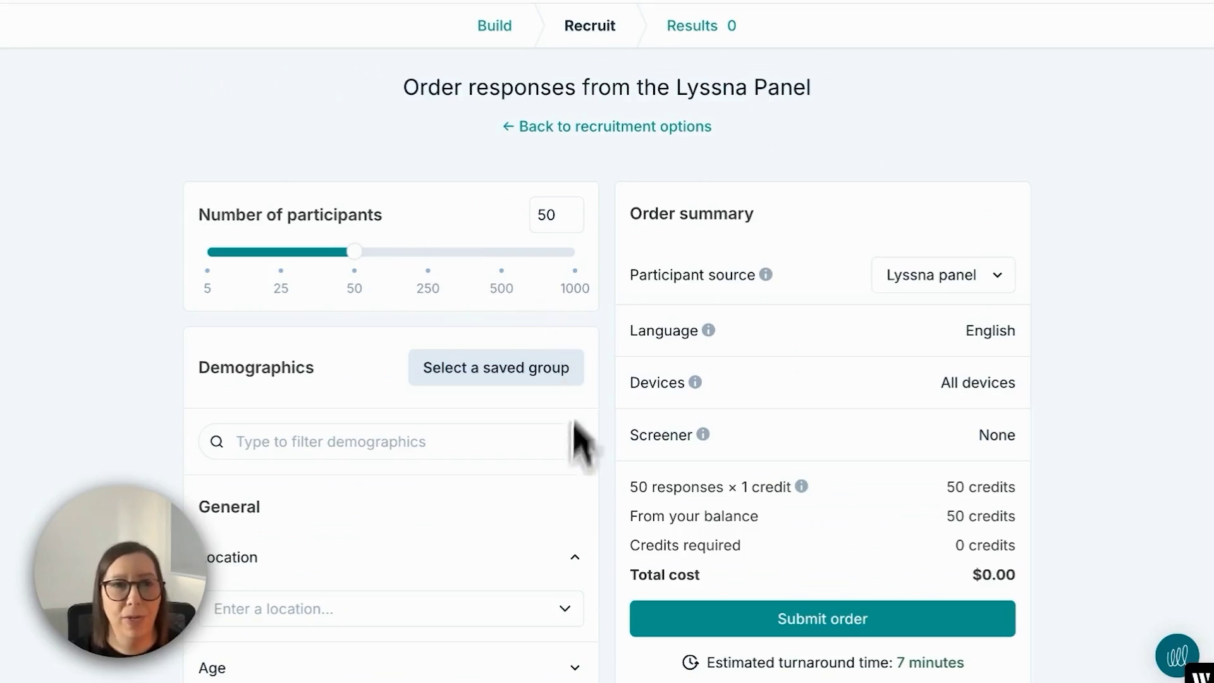
Find "united" among the Location options and target participants in the United States.
{"action": "scroll", "coordinate": [529, 518], "scroll_direction": "down", "scroll_amount": 3}
{"action": "left_click", "coordinate": [370, 452]}
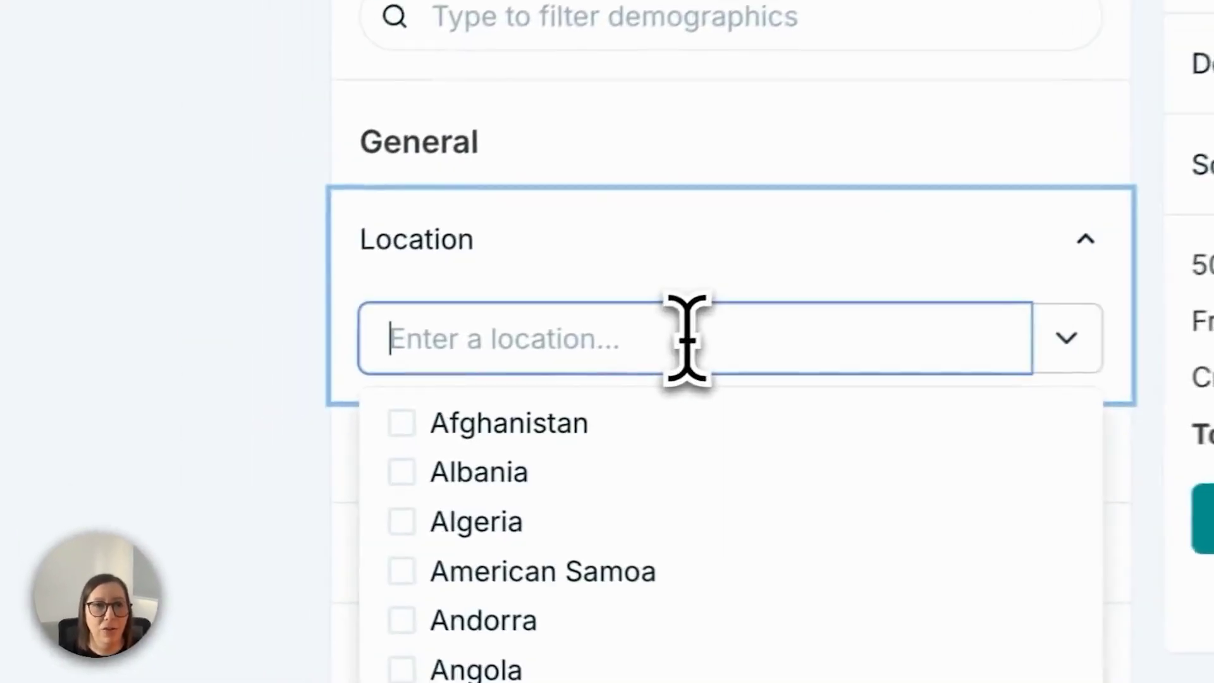
{"action": "type", "text": "united"}
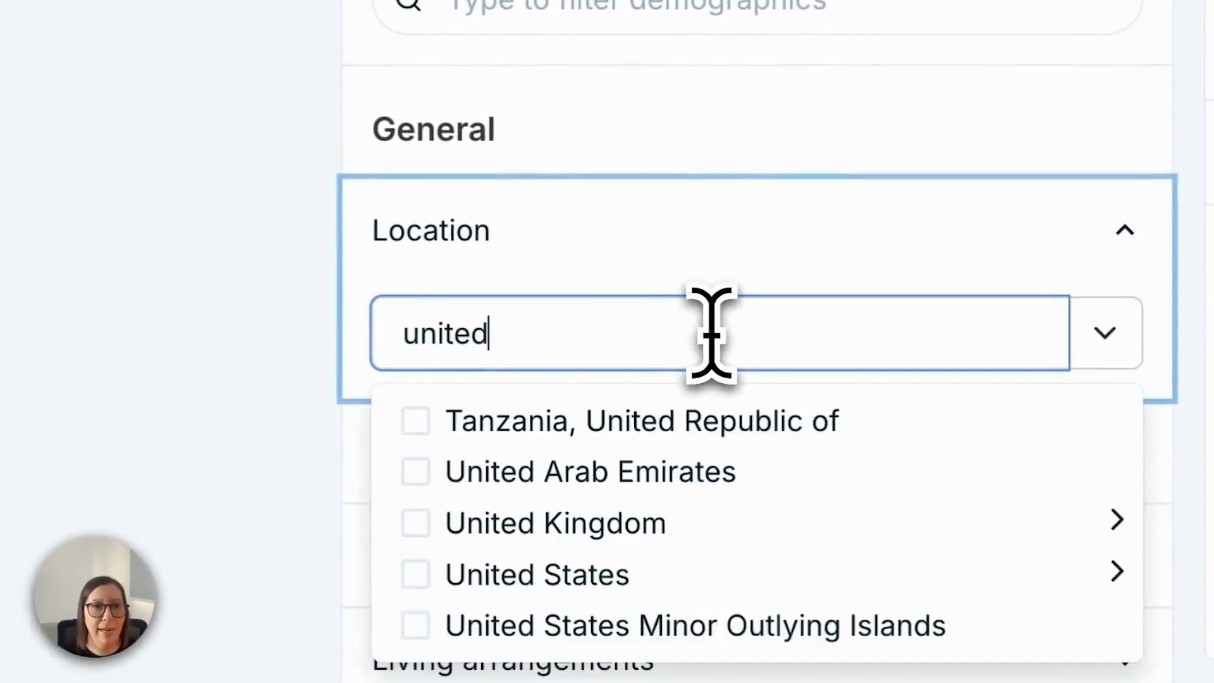
Filter Work travel to Every day, A few times a week, A few times a month and Less than a few times a month.
{"action": "scroll", "coordinate": [803, 301], "scroll_direction": "down", "scroll_amount": 5}
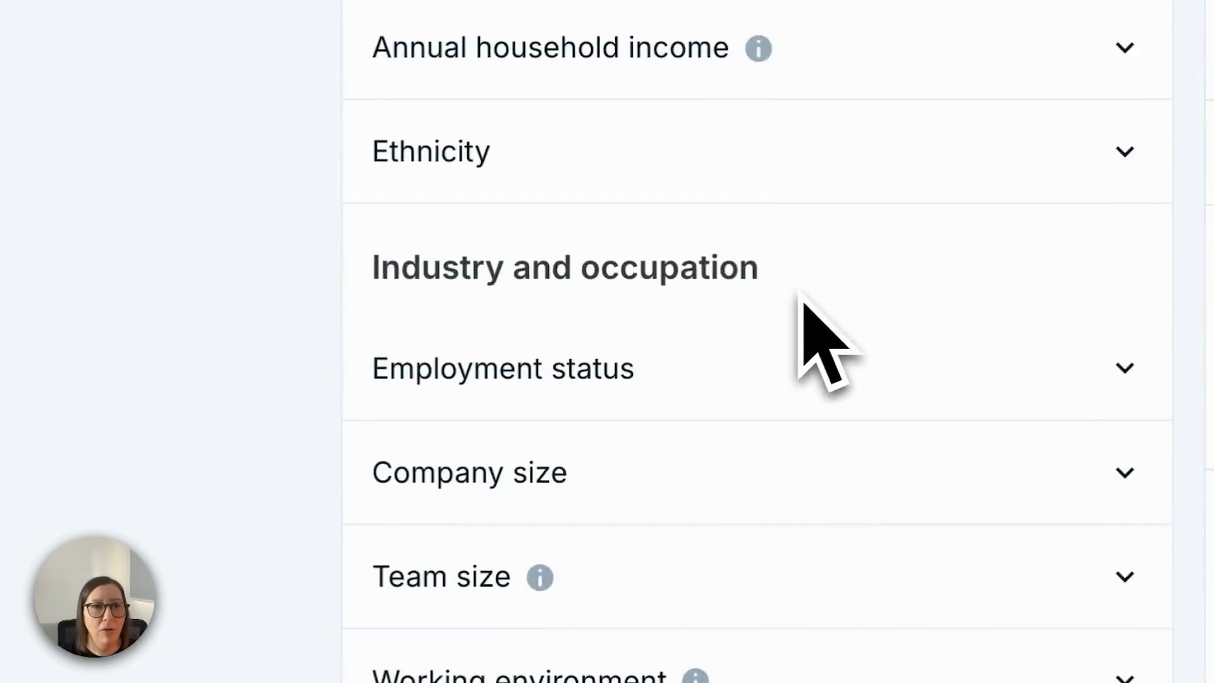
{"action": "scroll", "coordinate": [809, 303], "scroll_direction": "down", "scroll_amount": 8}
{"action": "left_click", "coordinate": [730, 260]}
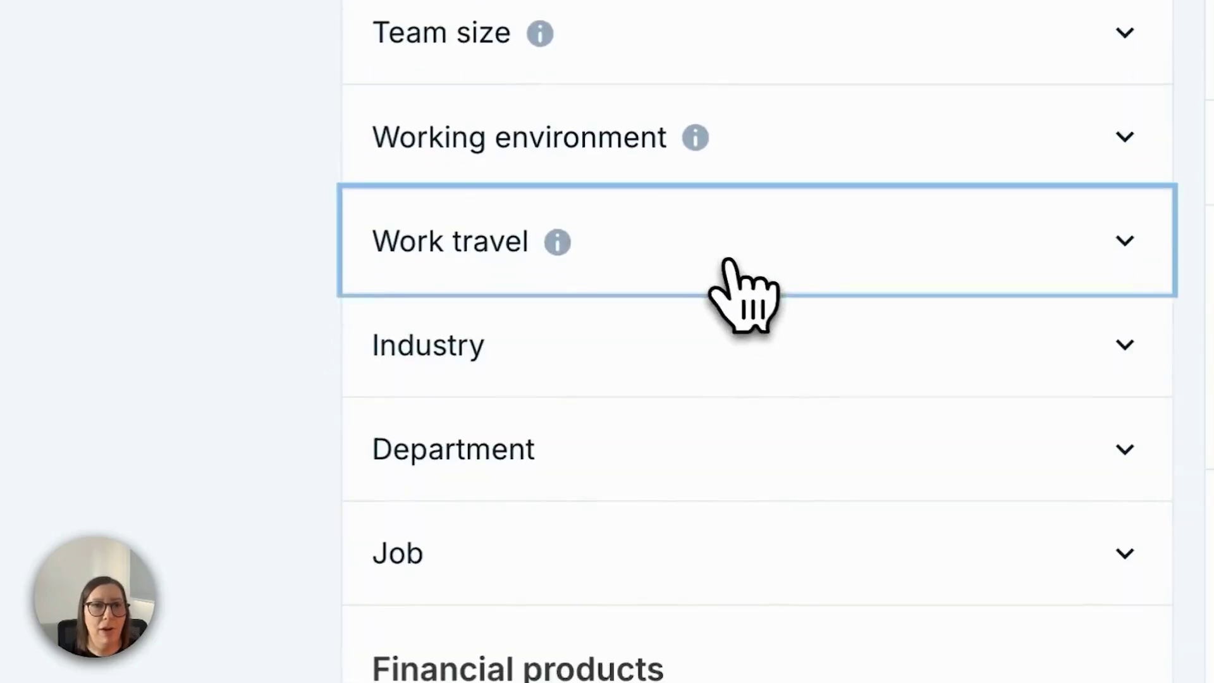
Filter the Financial products demographic to participants with a Credit card.
{"action": "scroll", "coordinate": [680, 316], "scroll_direction": "down", "scroll_amount": 10}
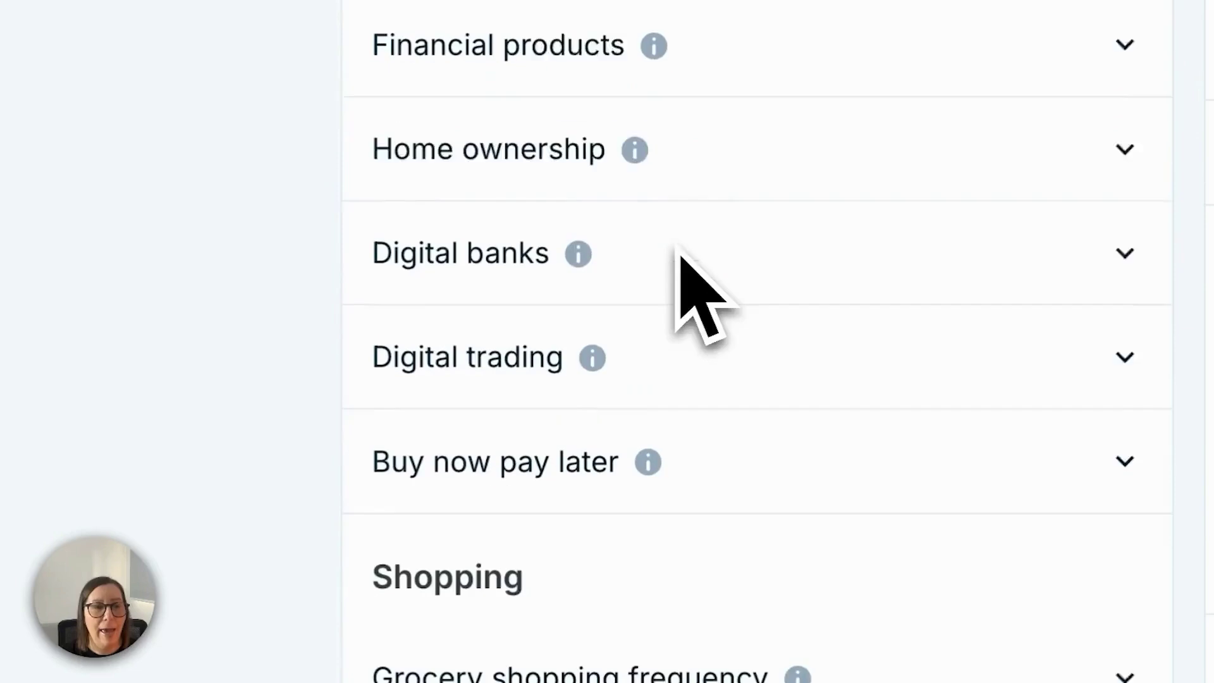
{"action": "left_click", "coordinate": [613, 71]}
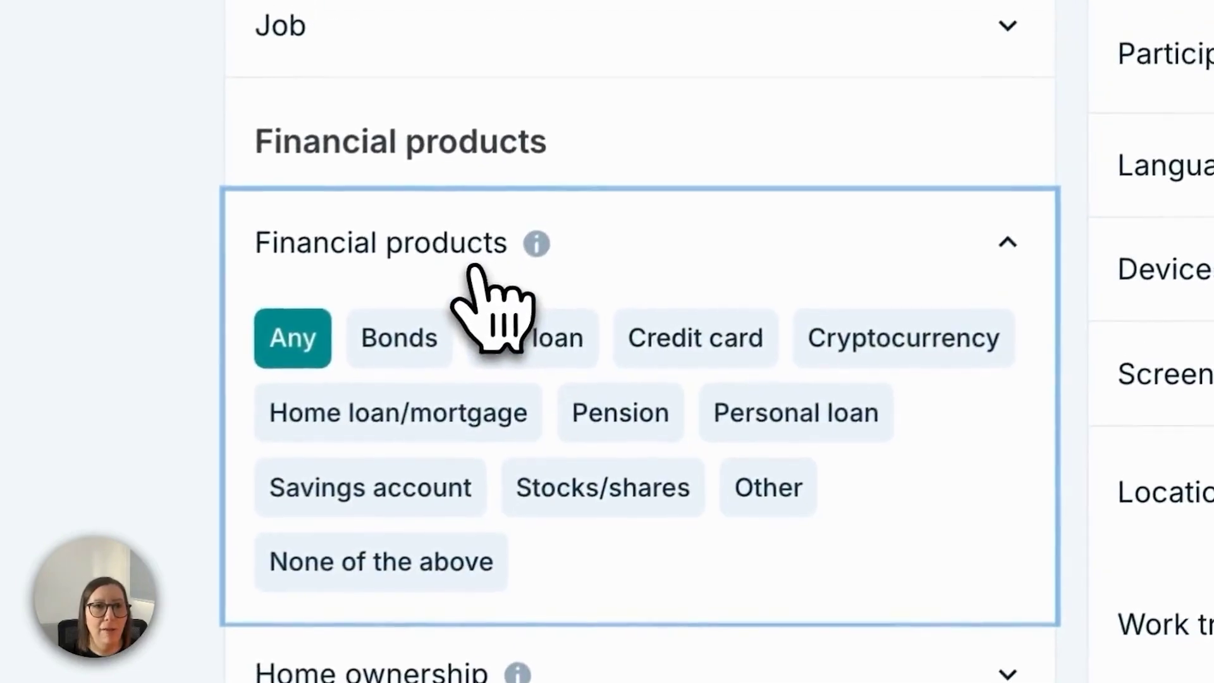
{"action": "left_click", "coordinate": [717, 340]}
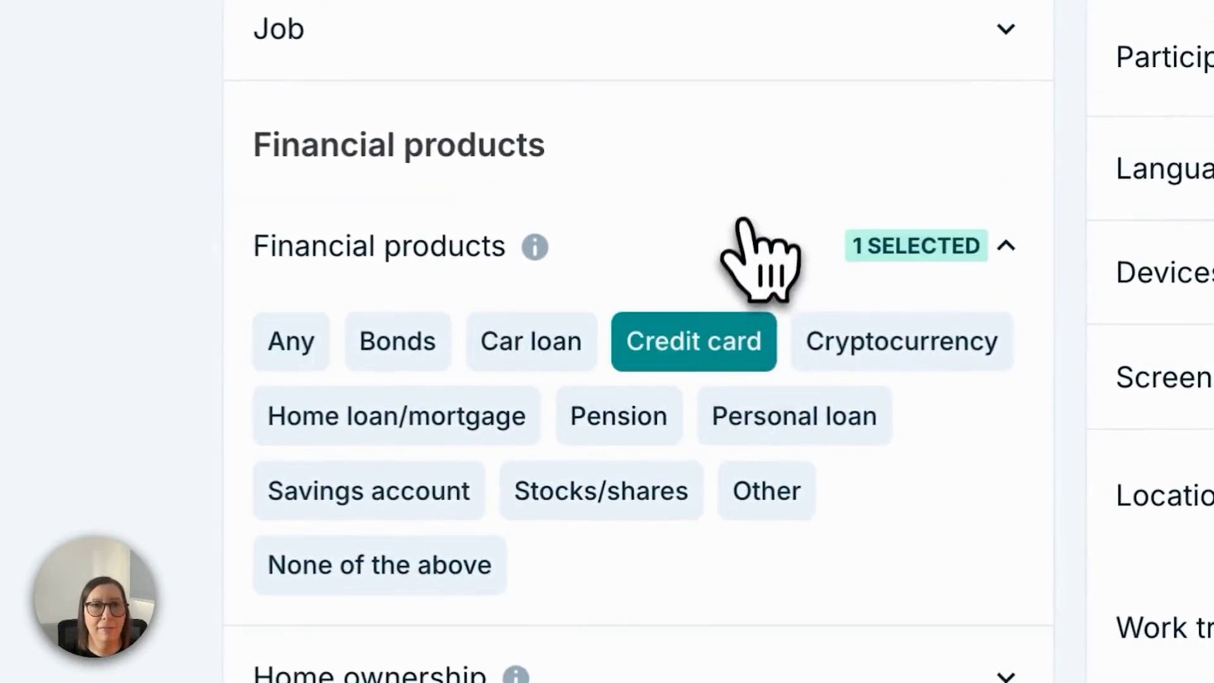
{"action": "left_click", "coordinate": [744, 227]}
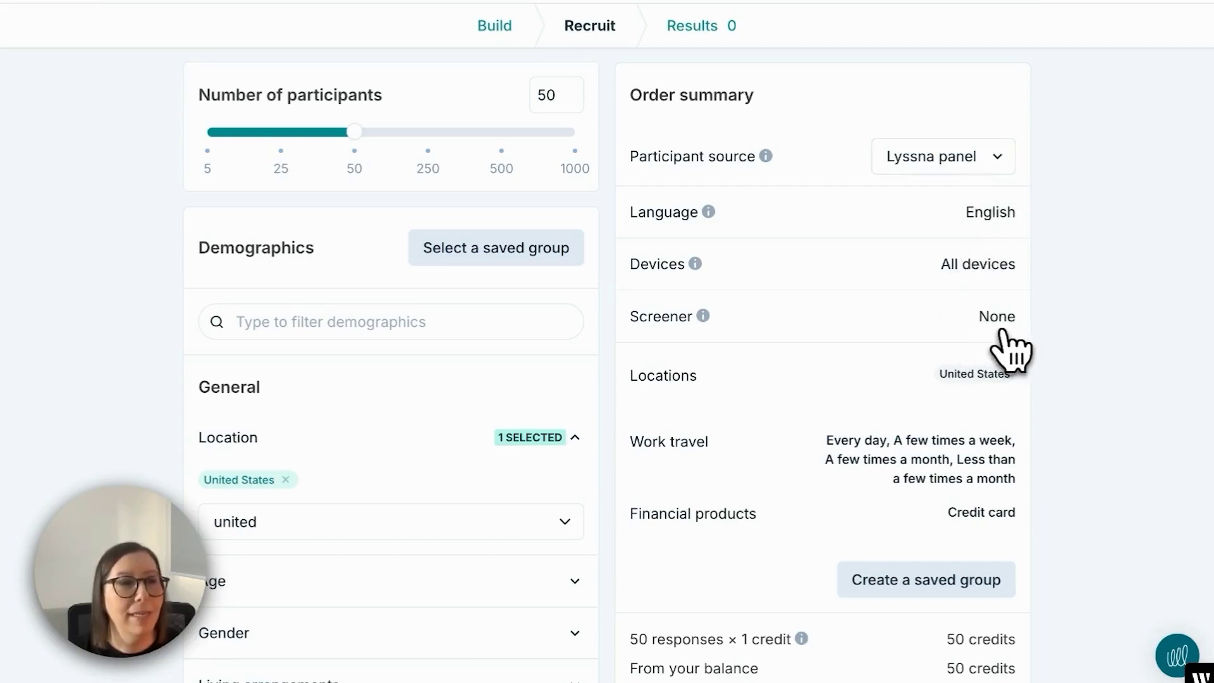
Save the chosen demographics as a saved group and open the saved demographic group selection.
{"action": "scroll", "coordinate": [1011, 348], "scroll_direction": "down", "scroll_amount": 4}
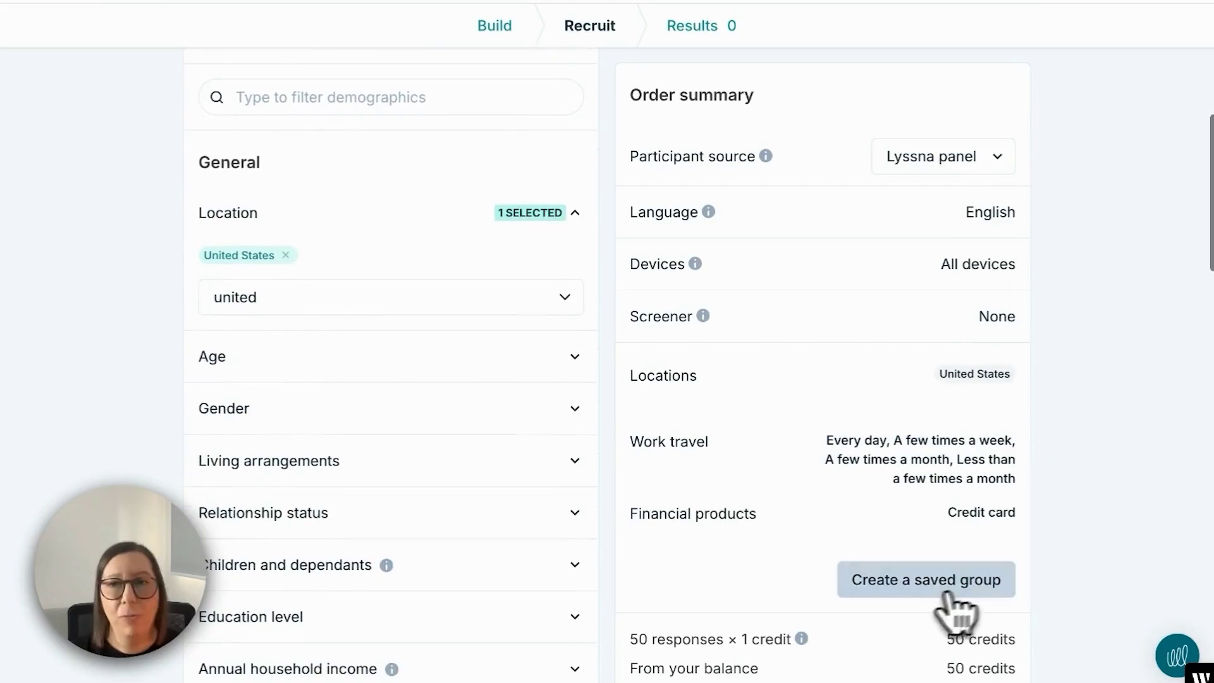
{"action": "left_click", "coordinate": [915, 588]}
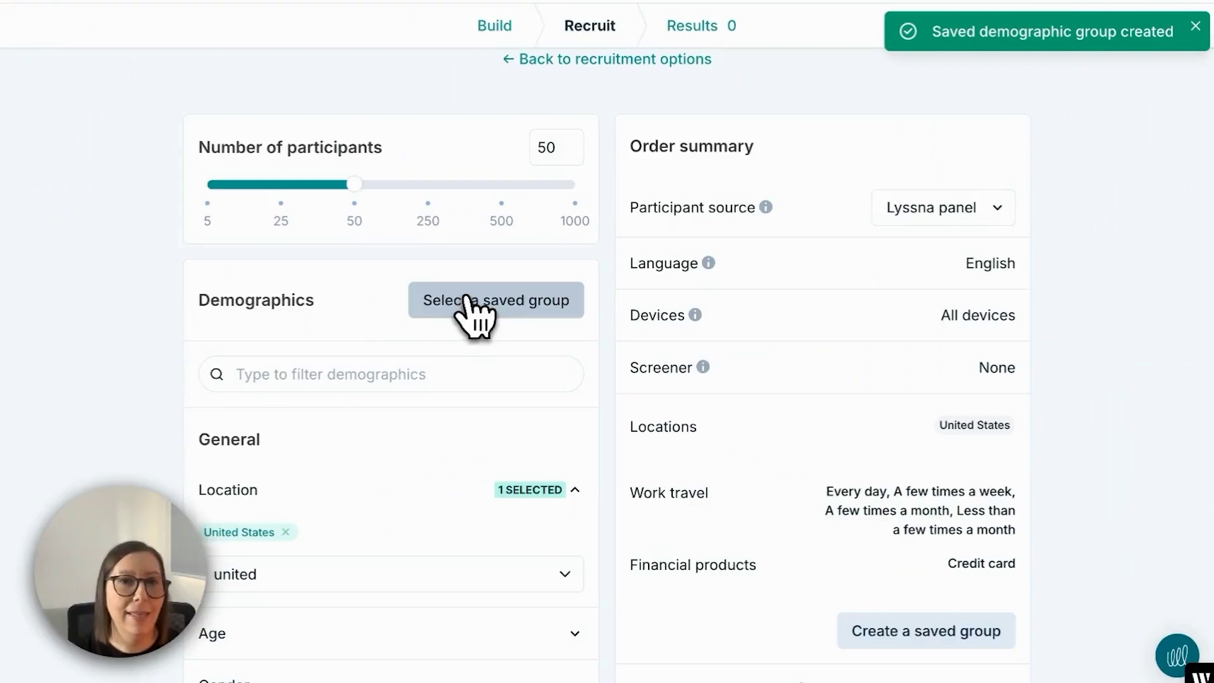
{"action": "left_click", "coordinate": [468, 302]}
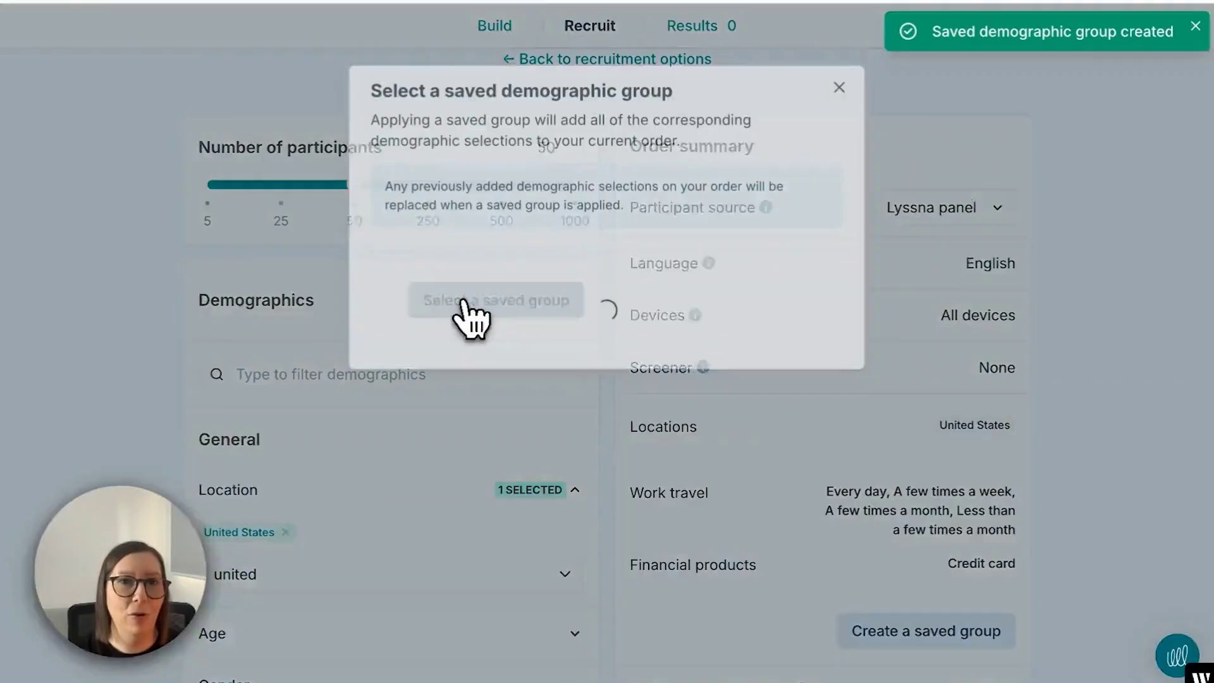
{"action": "left_click", "coordinate": [775, 304]}
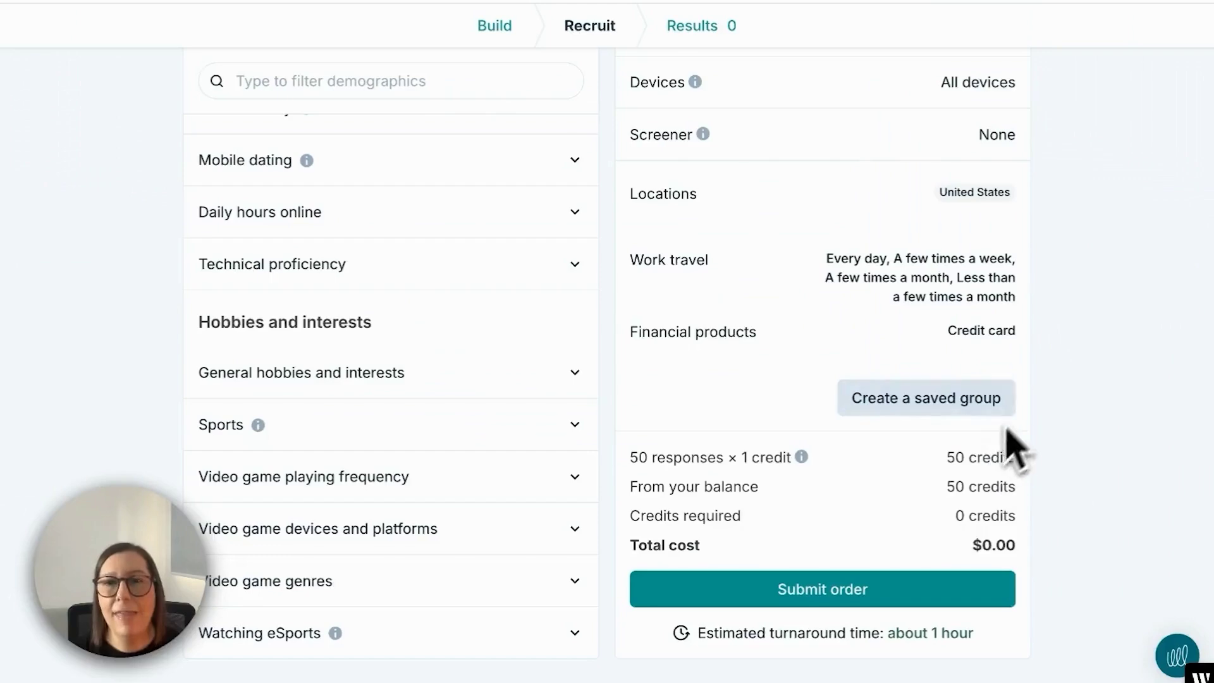
Check the order's credit cost, the account's credit balance and the estimated turnaround time.
{"action": "left_click_drag", "start_coordinate": [945, 459], "coordinate": [1034, 478]}
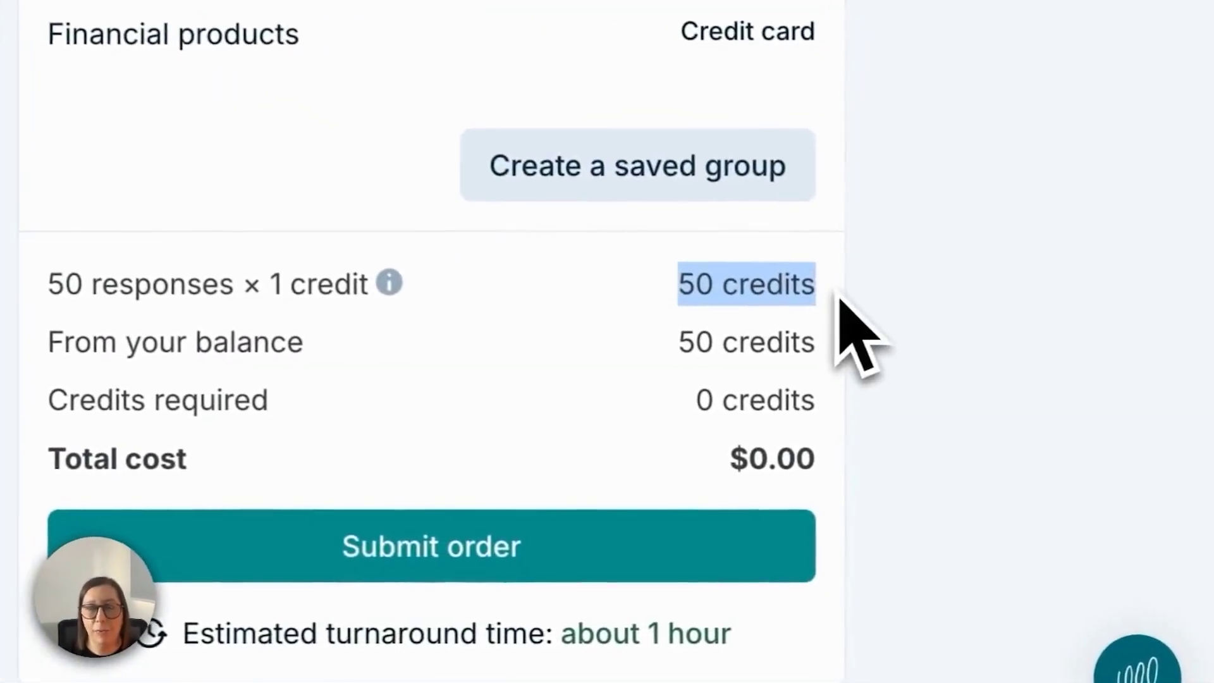
{"action": "left_click", "coordinate": [911, 358]}
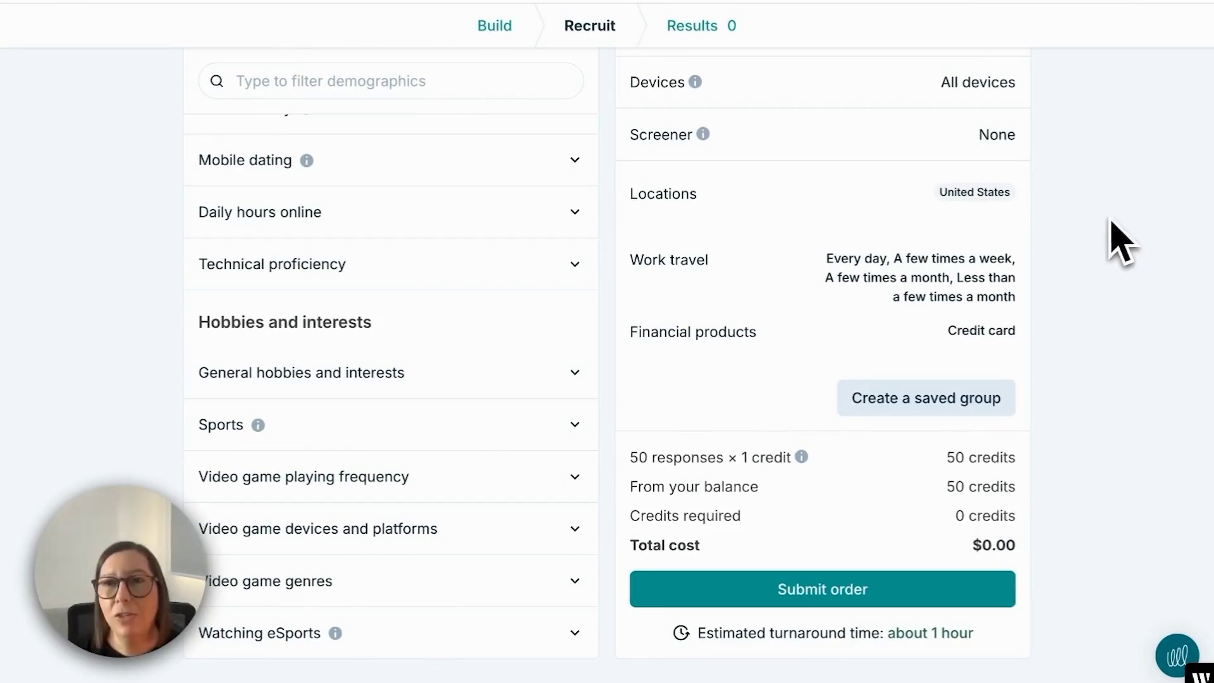
{"action": "scroll", "coordinate": [1119, 239], "scroll_direction": "up", "scroll_amount": 15}
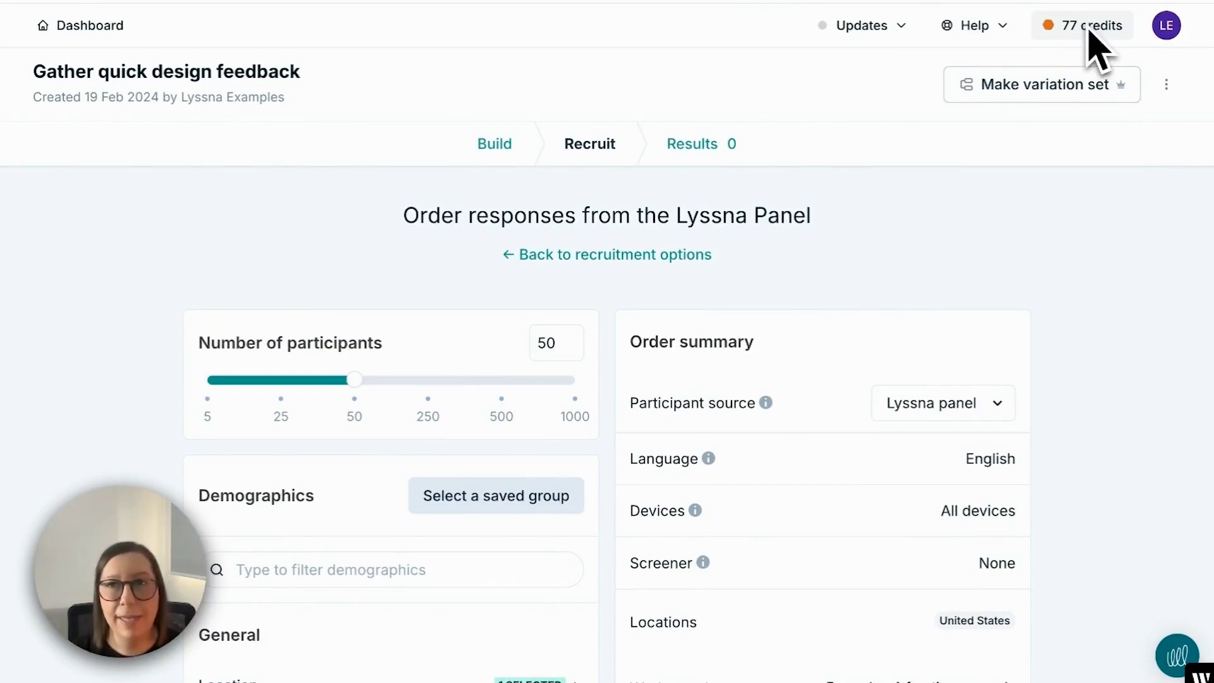
{"action": "scroll", "coordinate": [703, 664], "scroll_direction": "down", "scroll_amount": 15}
{"action": "left_click_drag", "start_coordinate": [699, 638], "coordinate": [998, 640]}
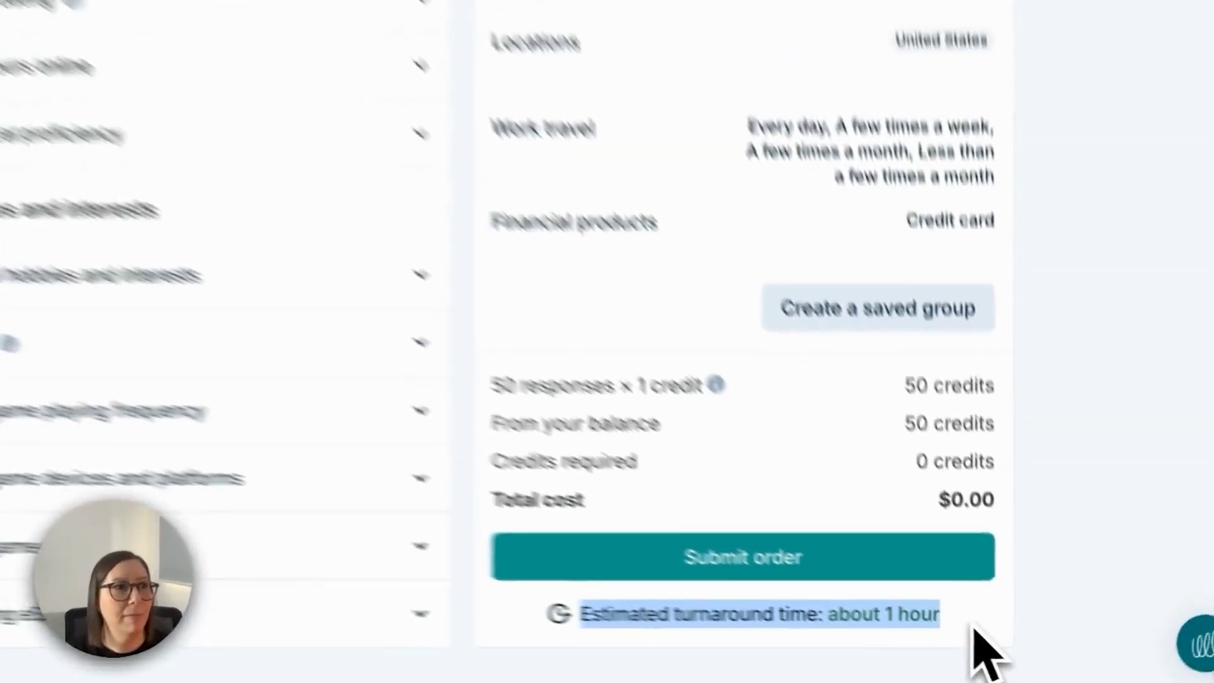
{"action": "left_click", "coordinate": [1080, 652]}
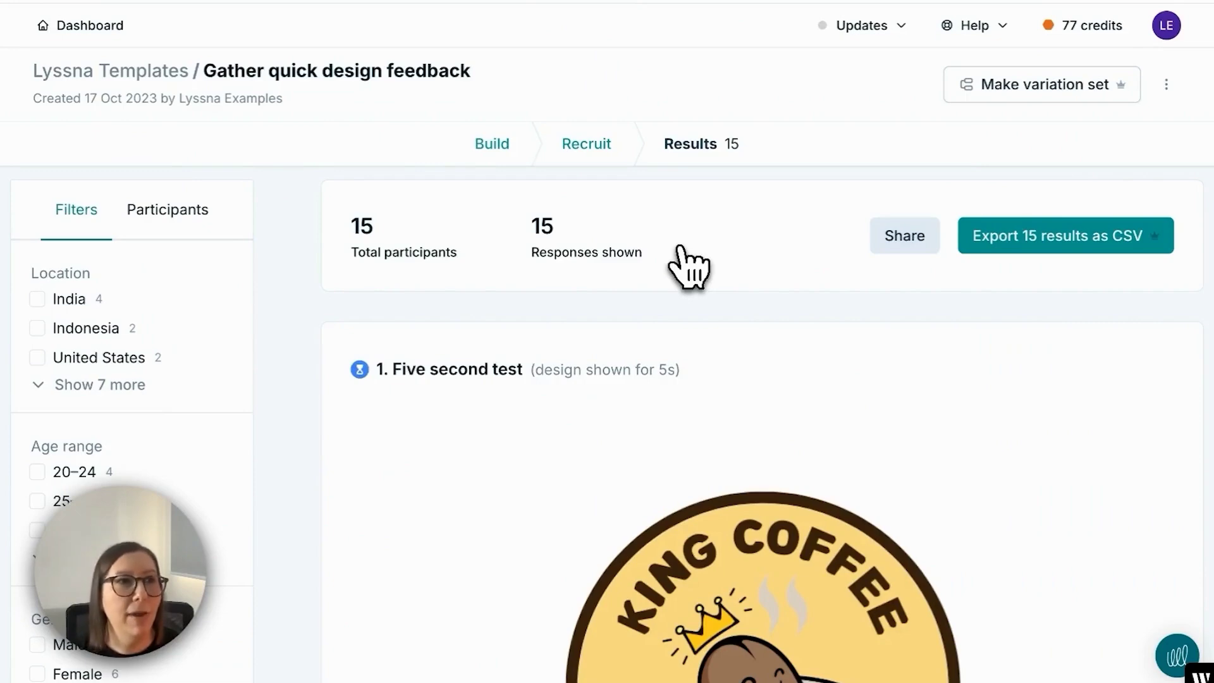
Review the tagged five second test responses and open the participant details of the response starting "casual and fun vibes".
{"action": "scroll", "coordinate": [689, 265], "scroll_direction": "down", "scroll_amount": 10}
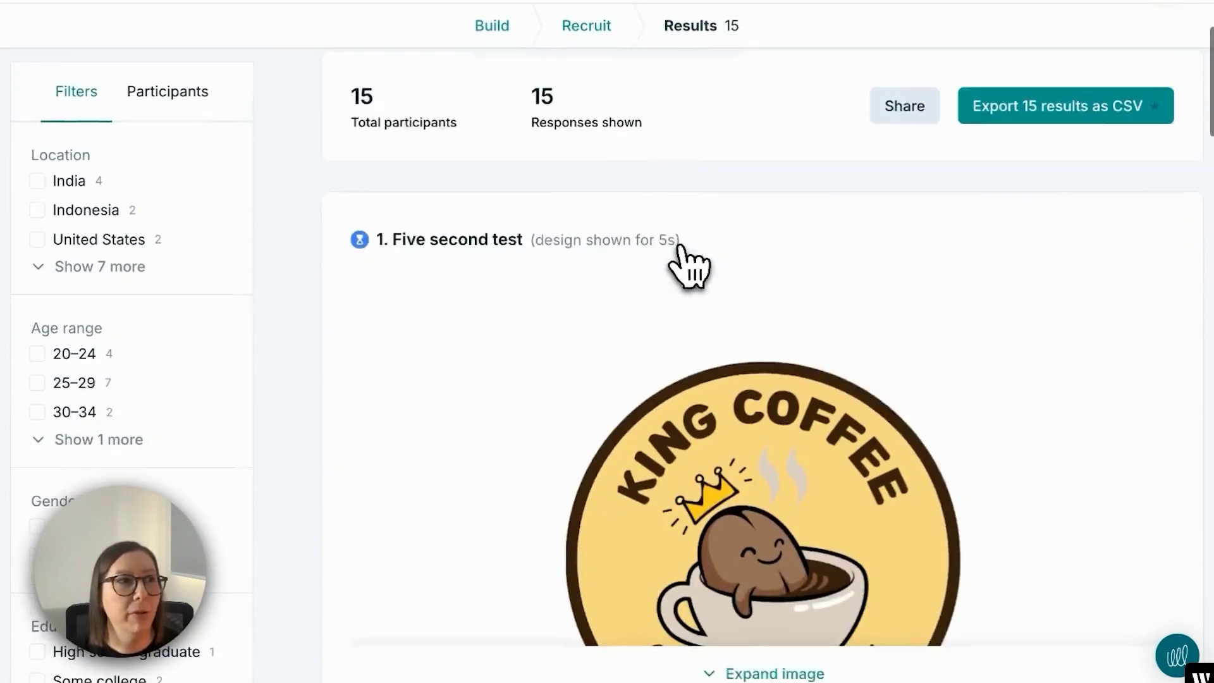
{"action": "scroll", "coordinate": [689, 265], "scroll_direction": "down", "scroll_amount": 5}
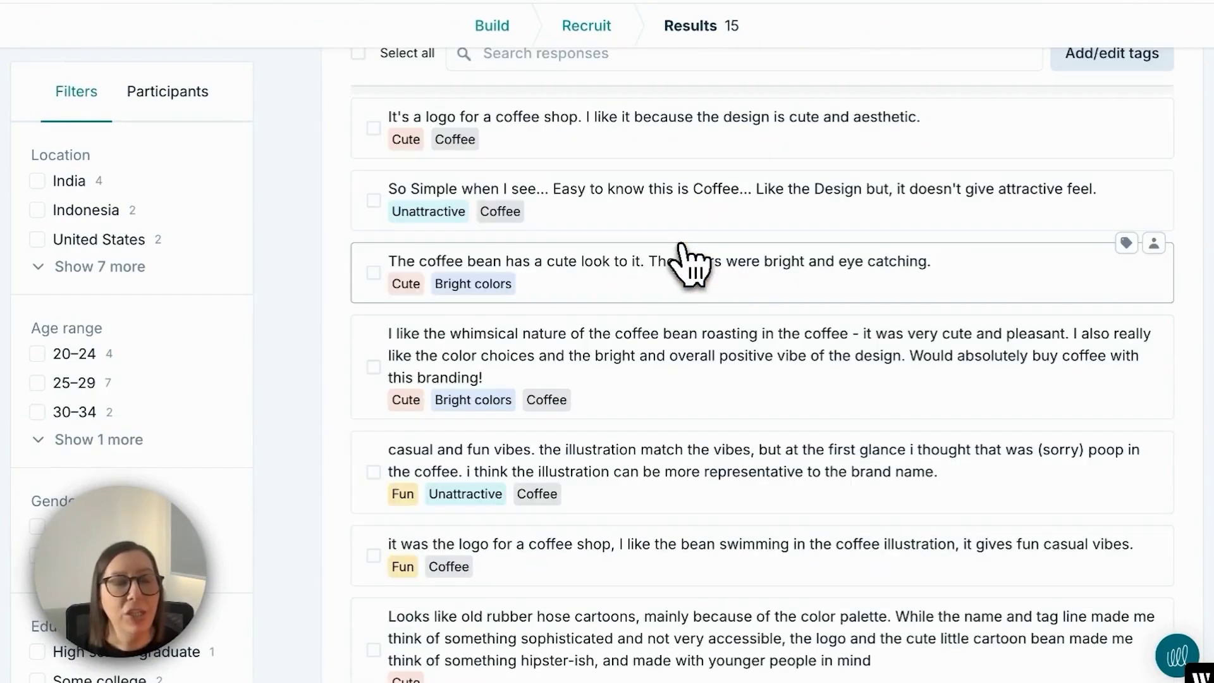
{"action": "scroll", "coordinate": [689, 263], "scroll_direction": "down", "scroll_amount": 1}
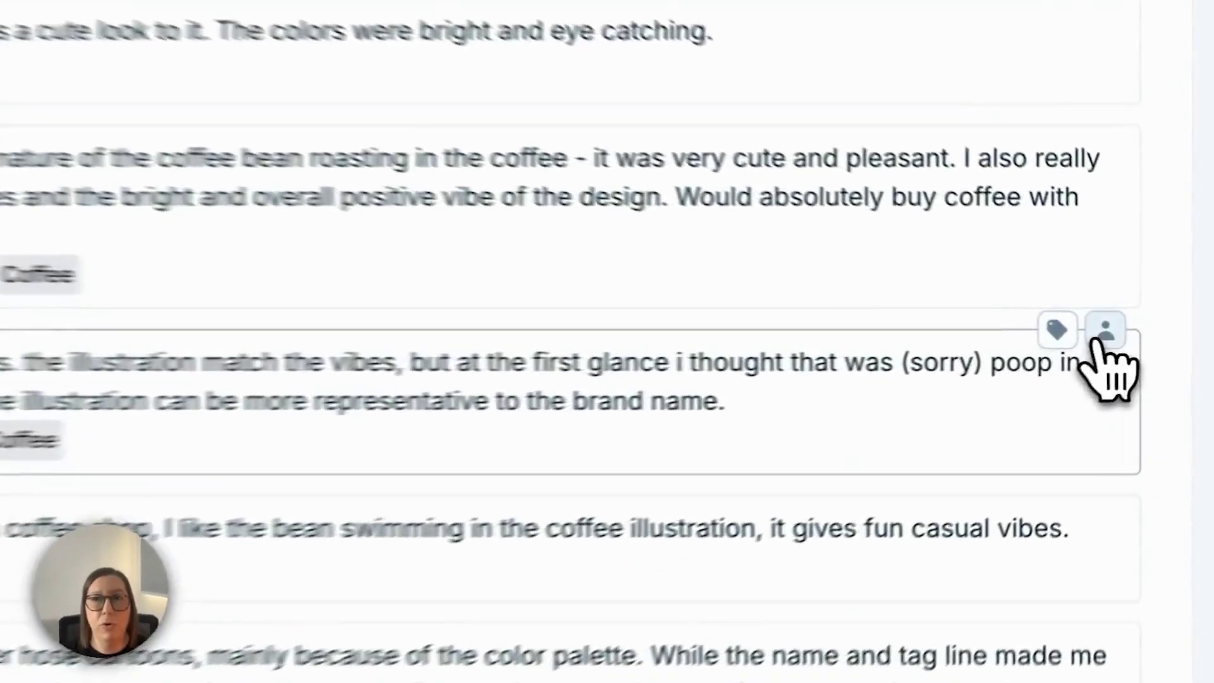
{"action": "left_click", "coordinate": [1100, 335]}
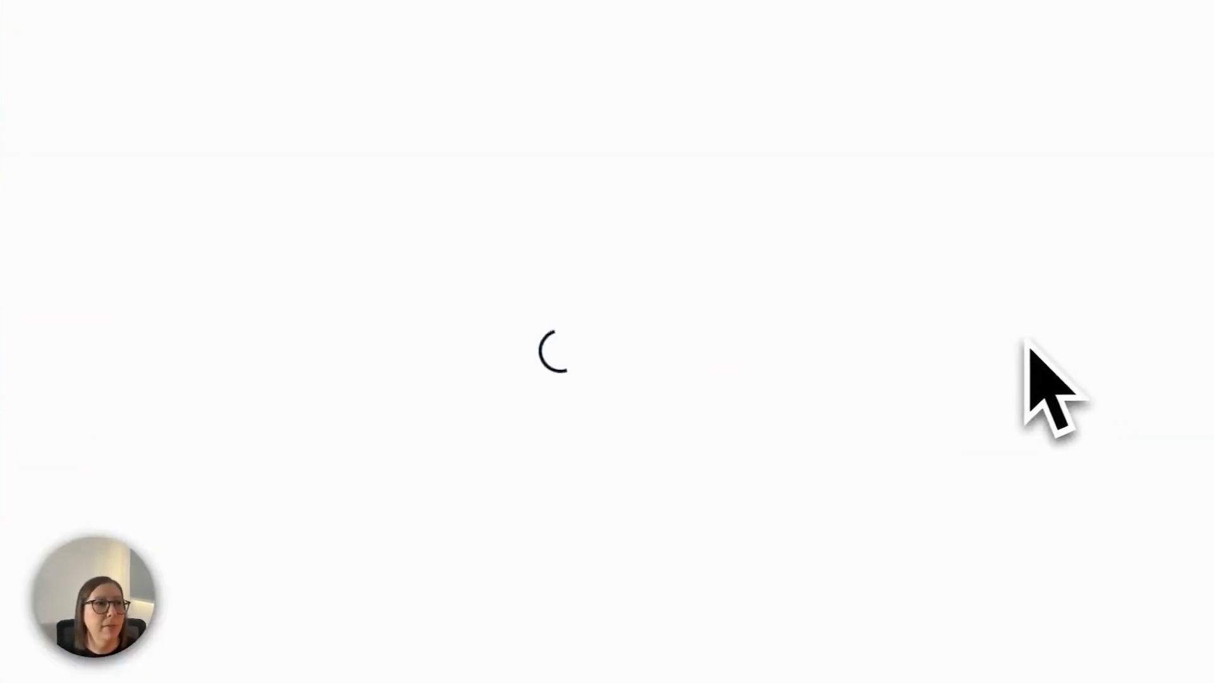